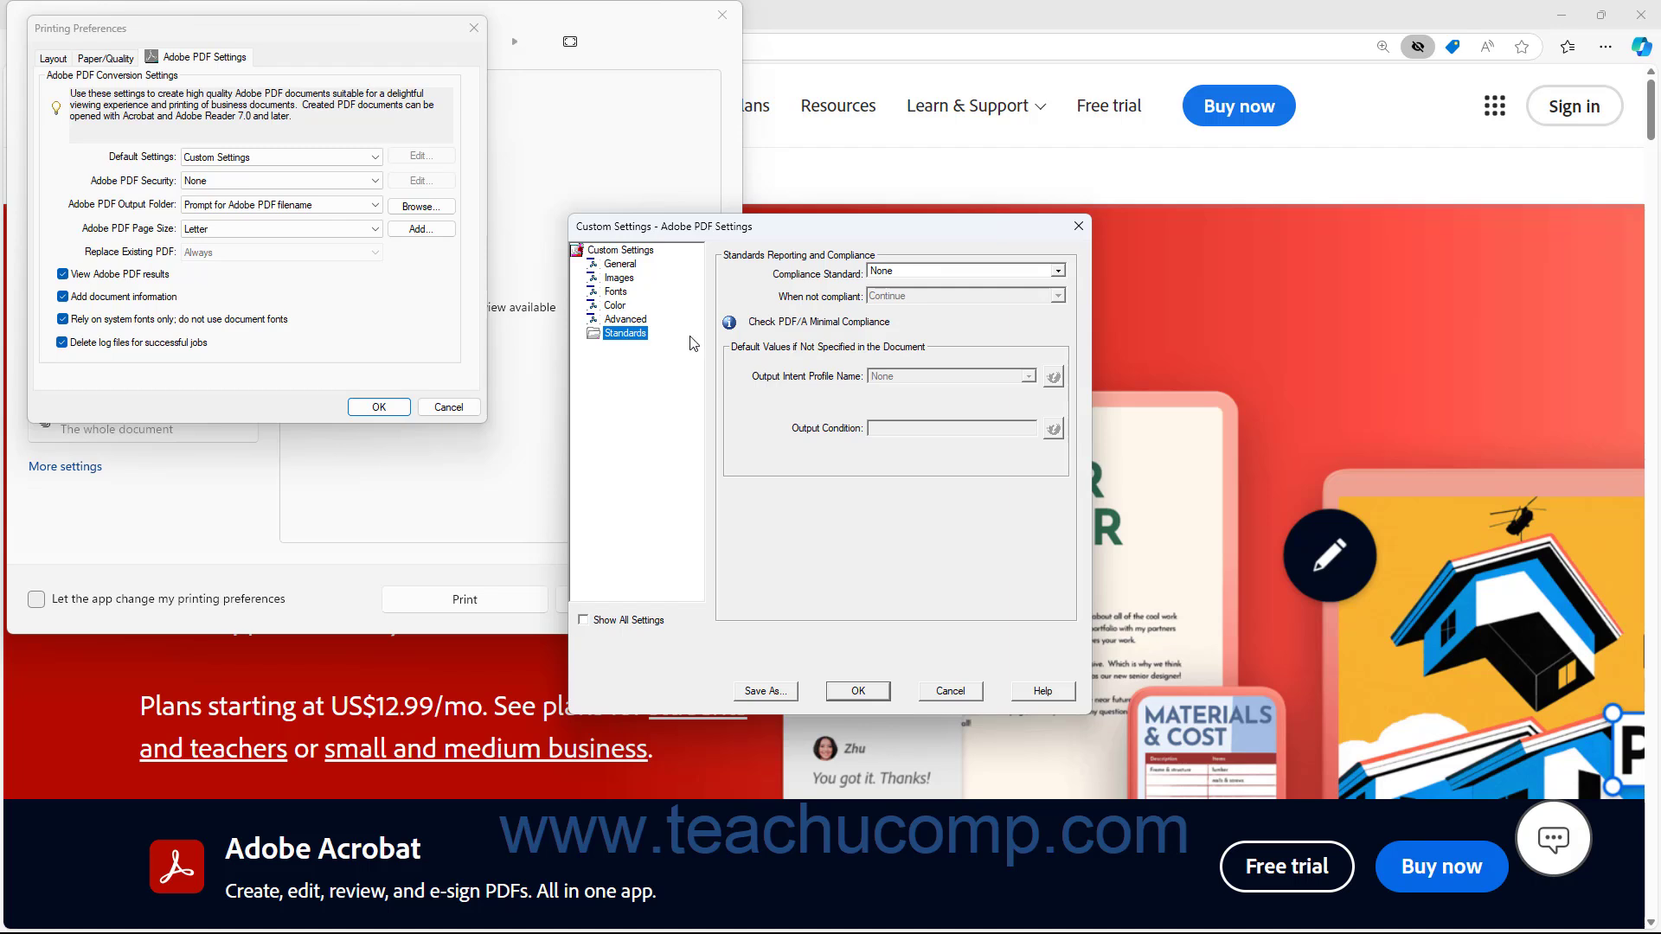
Set the compatibility of the custom PDF settings to Acrobat 5.0 (PDF 1.4) in the General options
left_click(1059, 271)
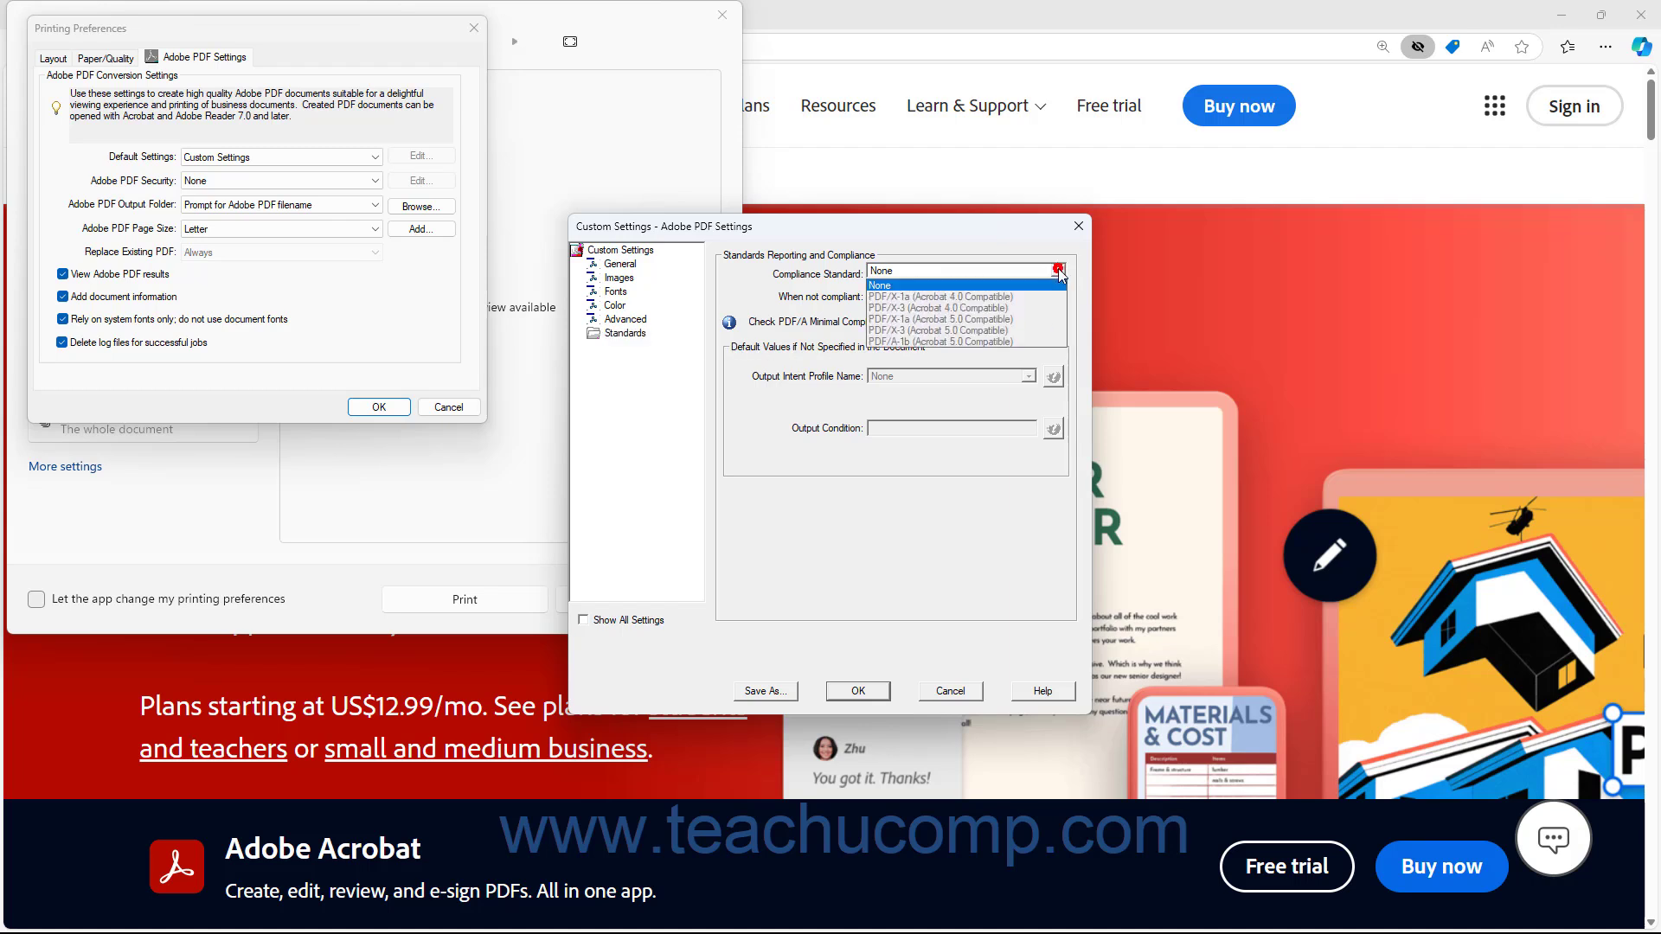
left_click(1057, 269)
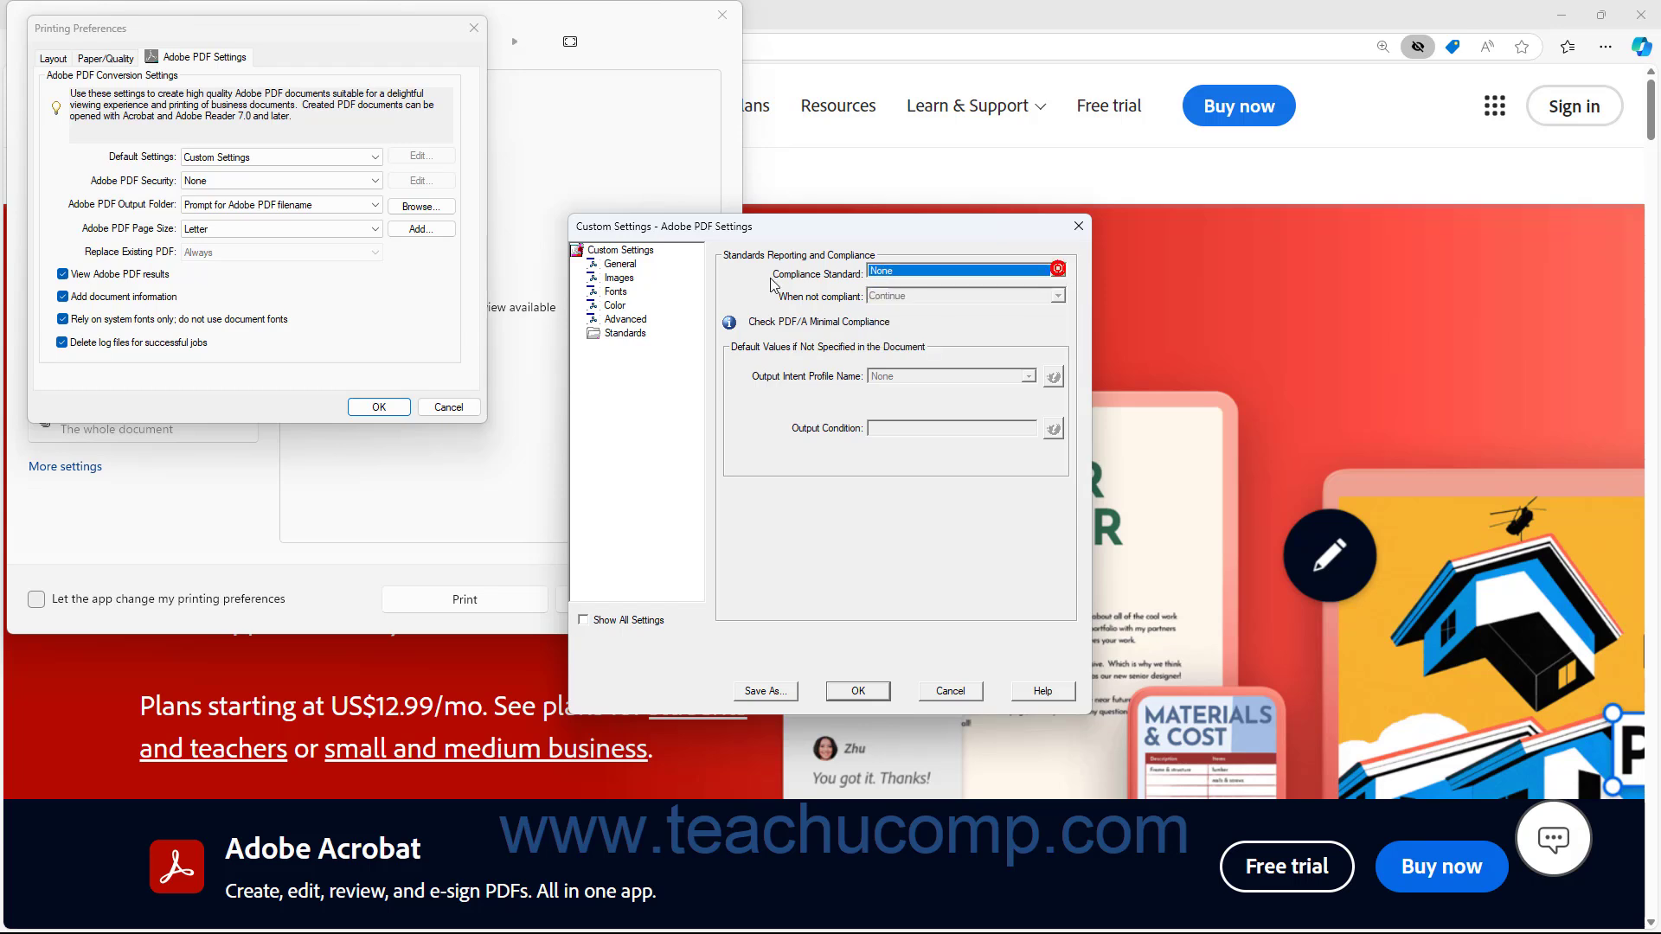
left_click(643, 265)
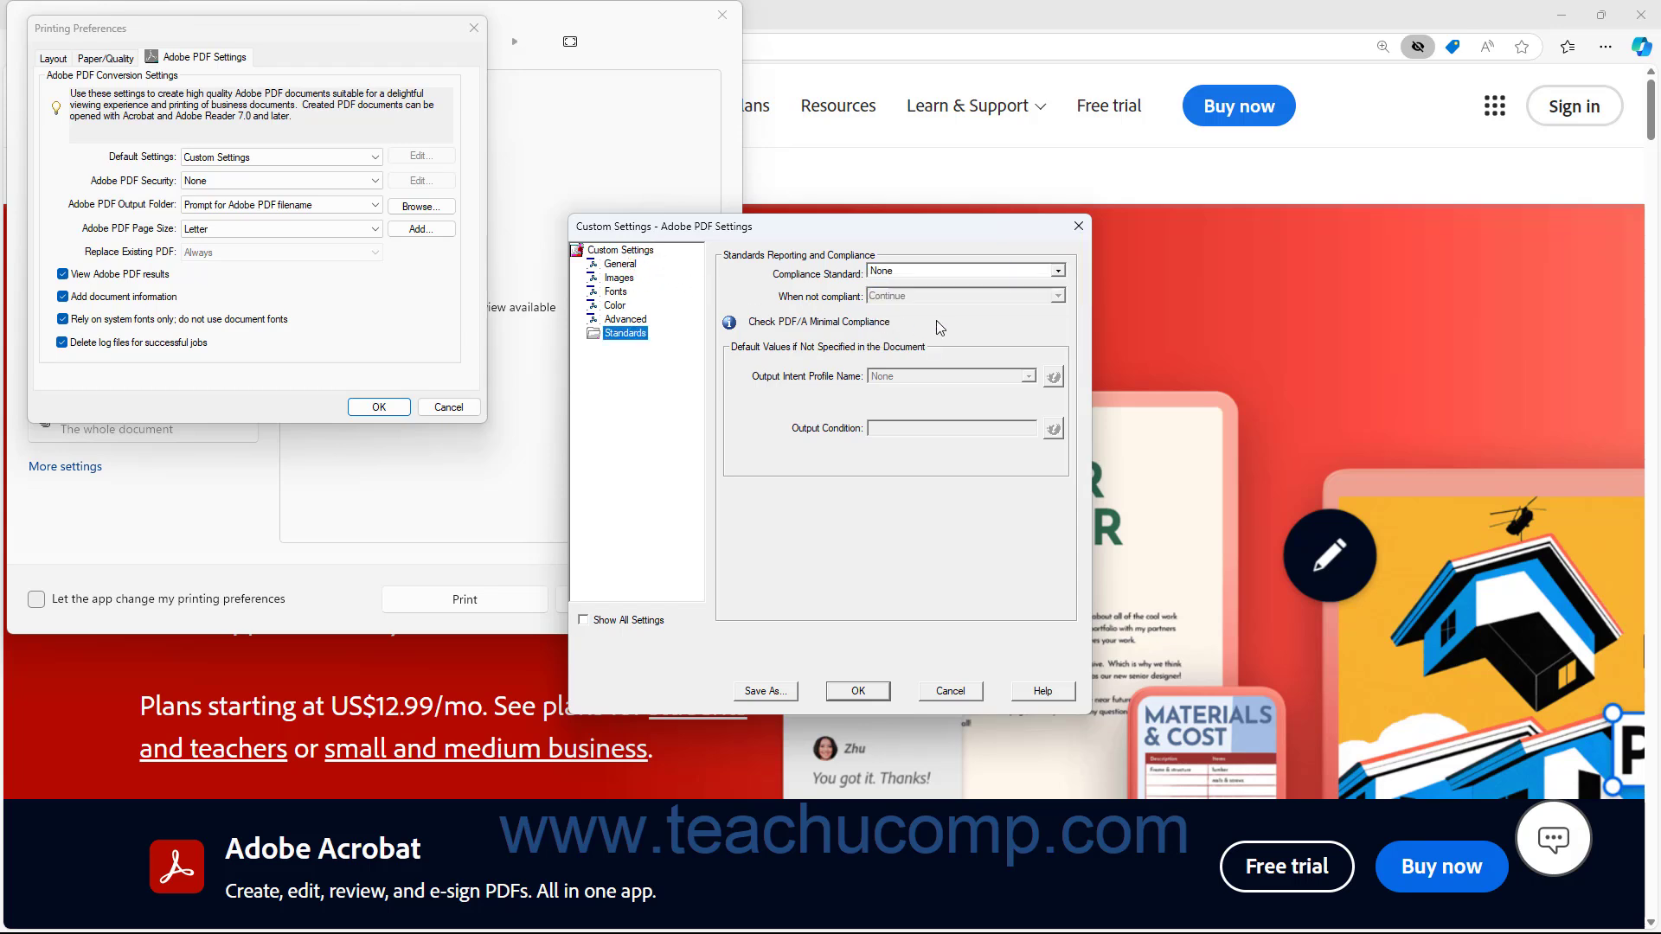
left_click(621, 265)
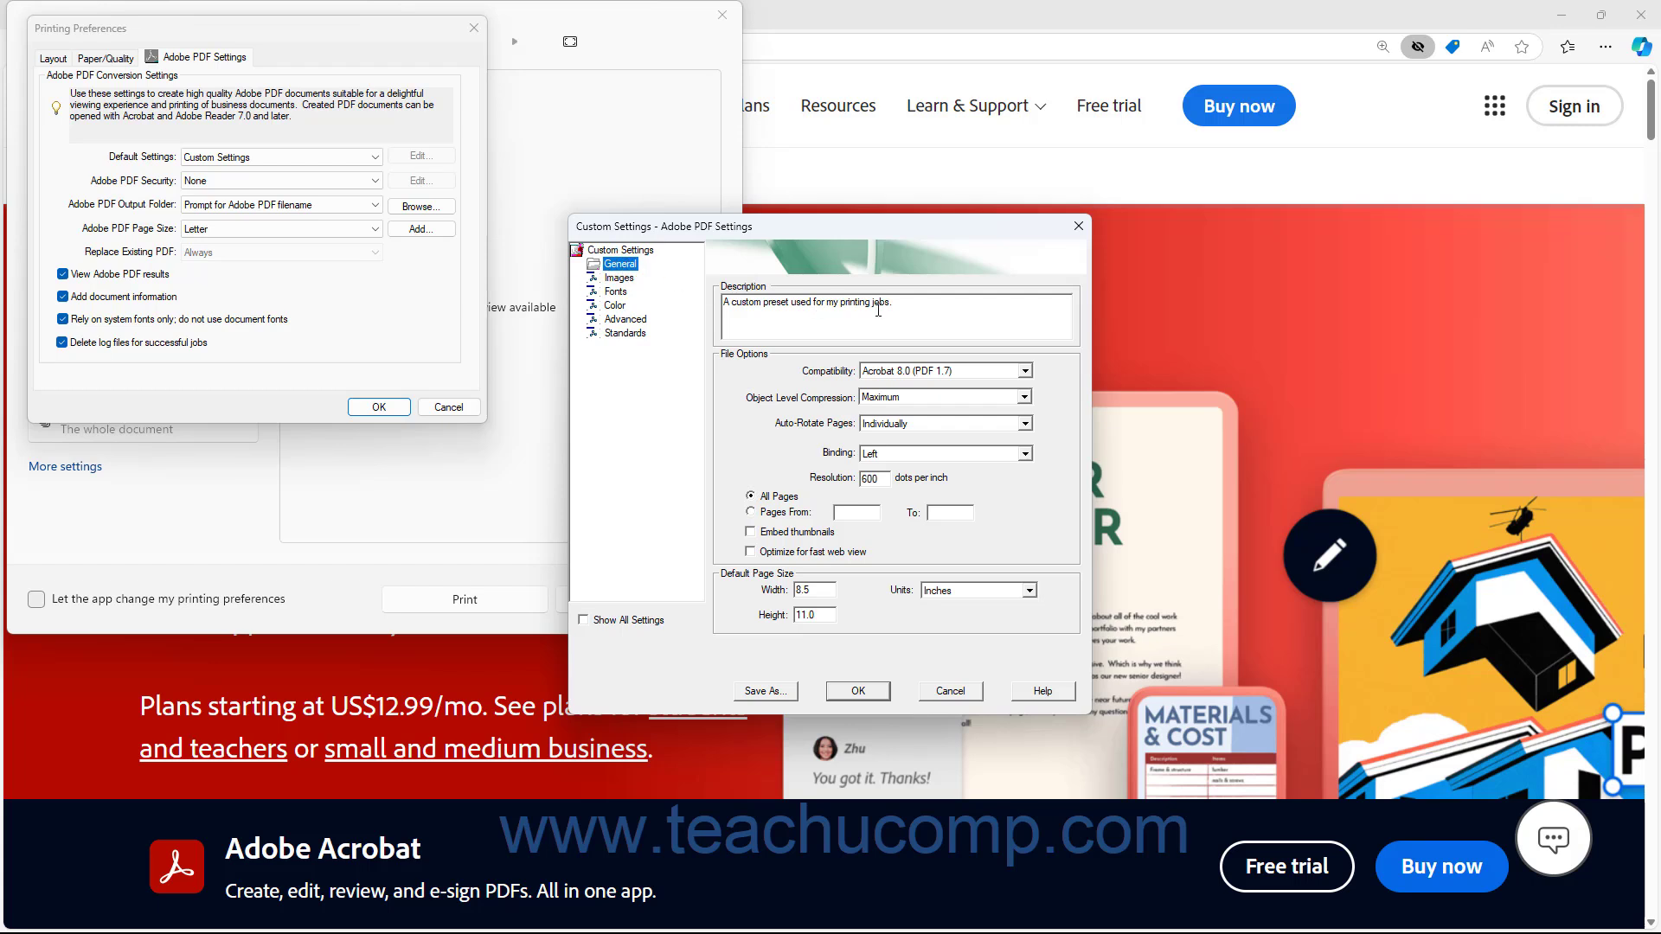
left_click(1026, 372)
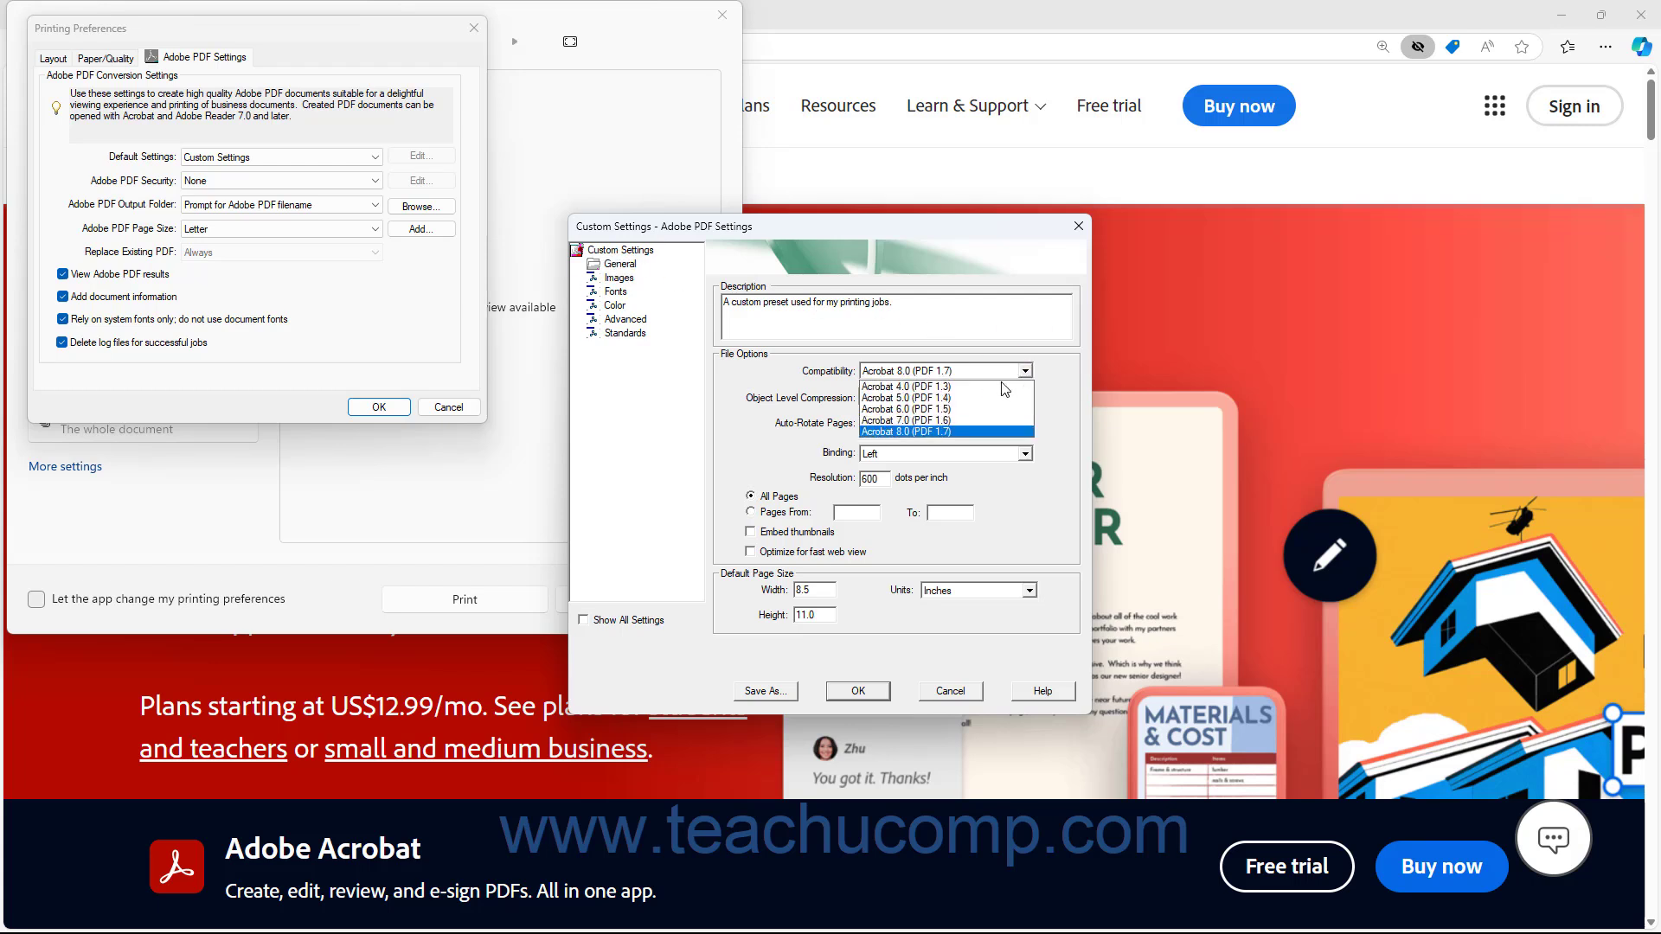
left_click(971, 398)
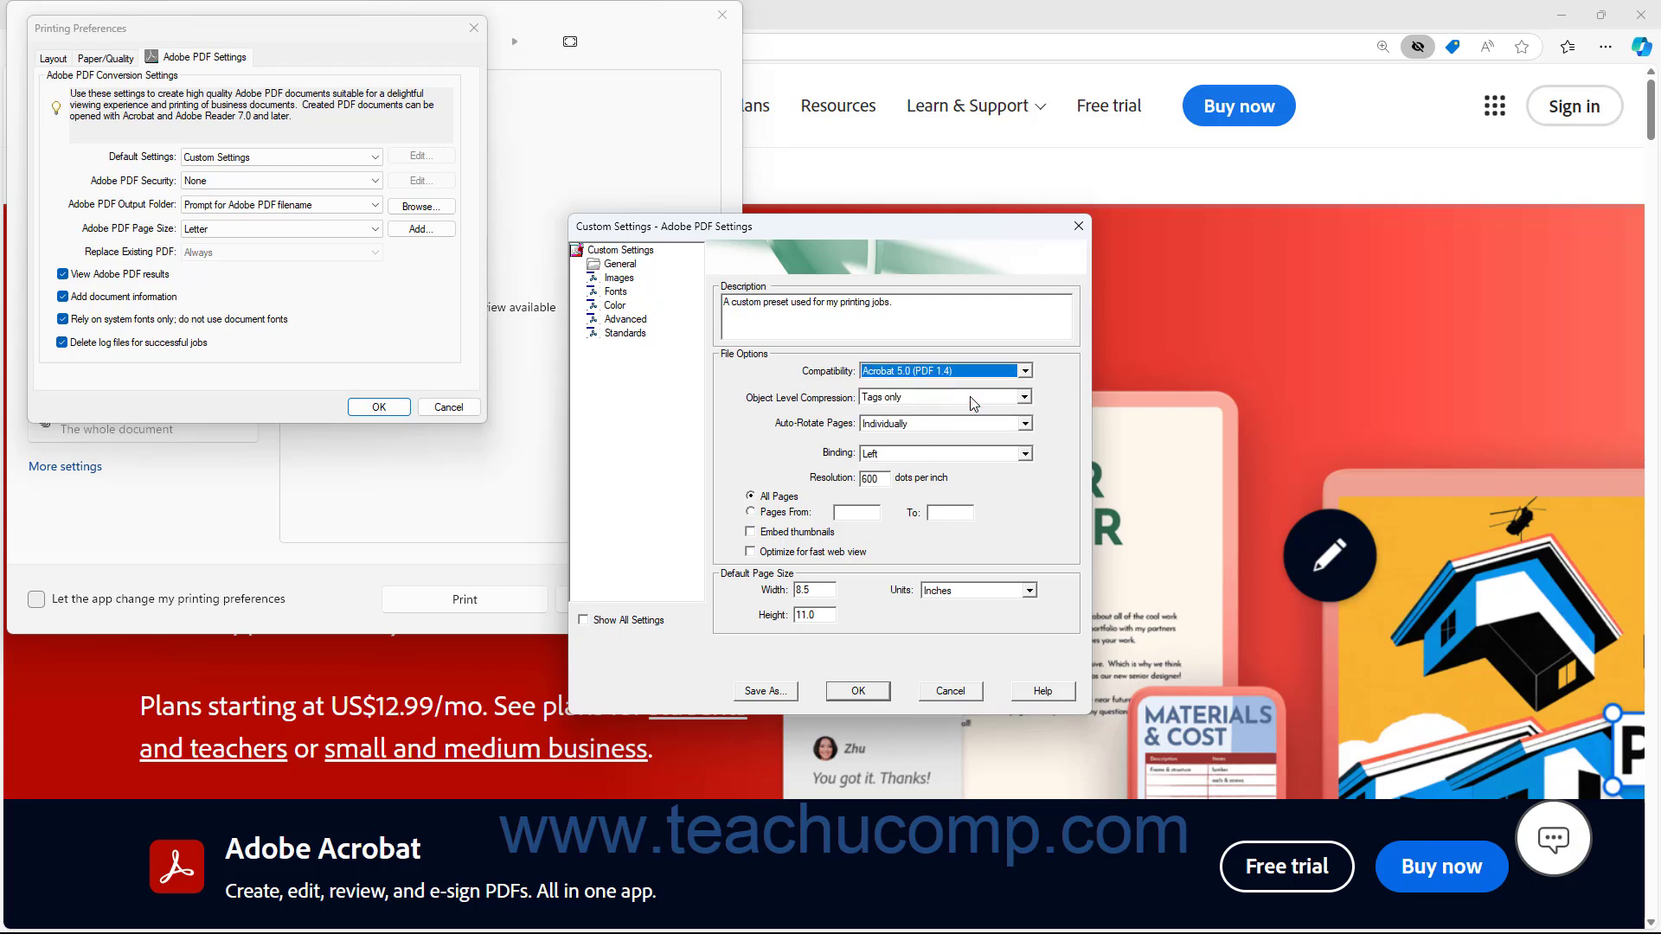
Set the compliance standard in the Standards options to PDF/X-1a (Acrobat 5.0 Compatible)
left_click(624, 334)
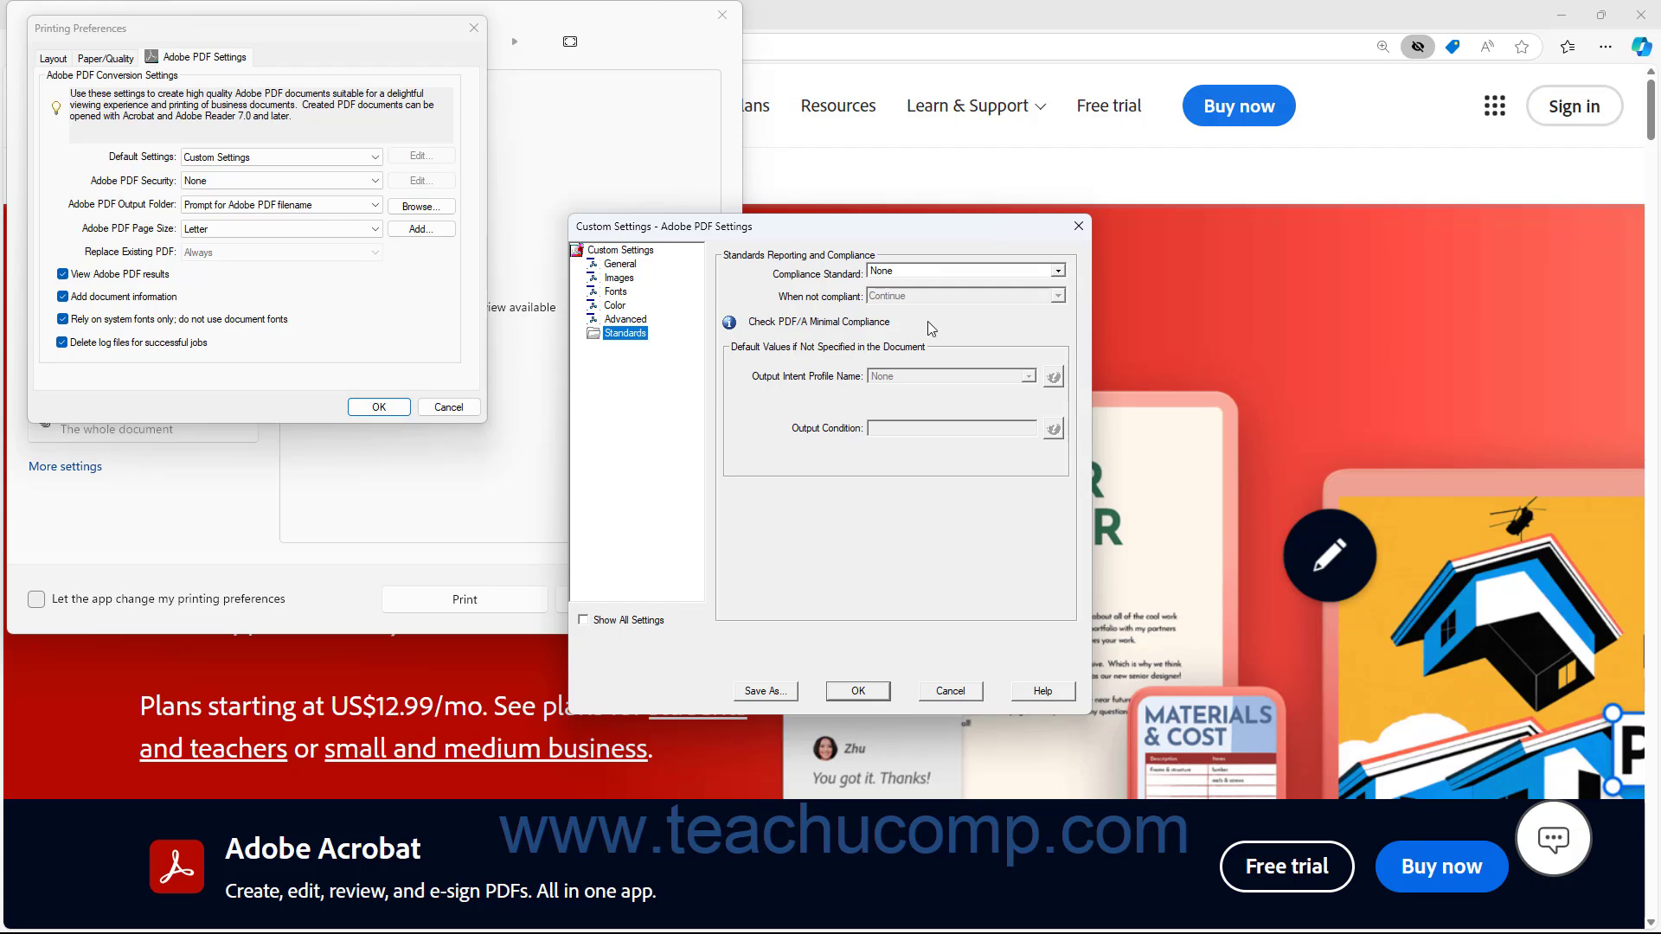
left_click(1059, 275)
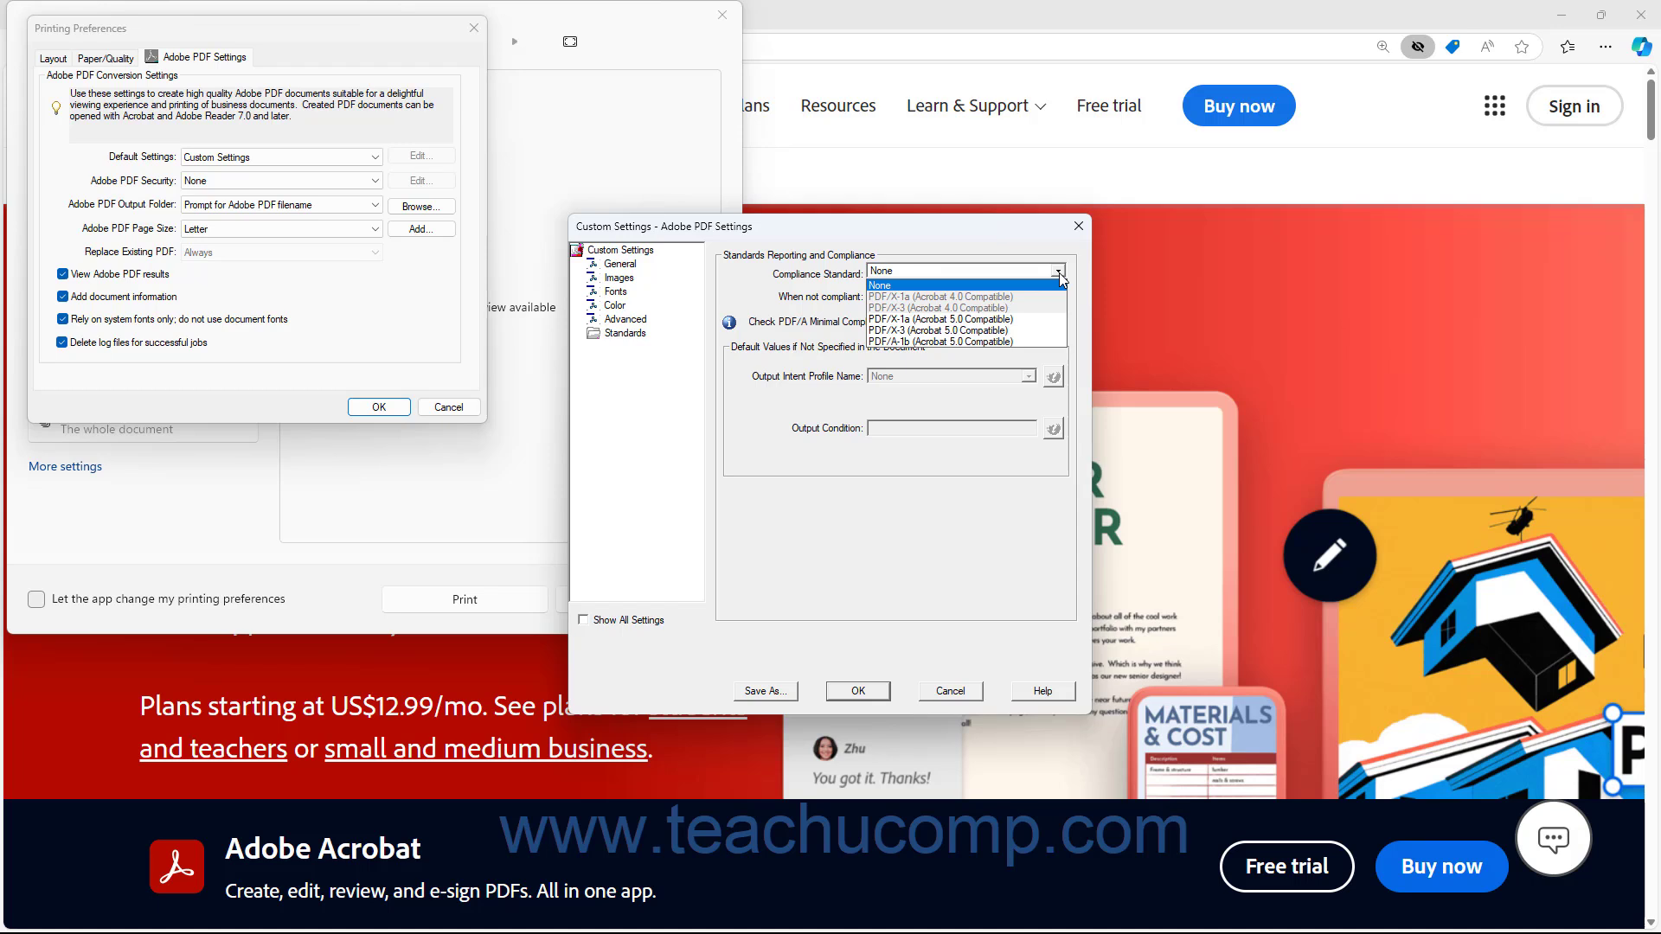
left_click(1060, 273)
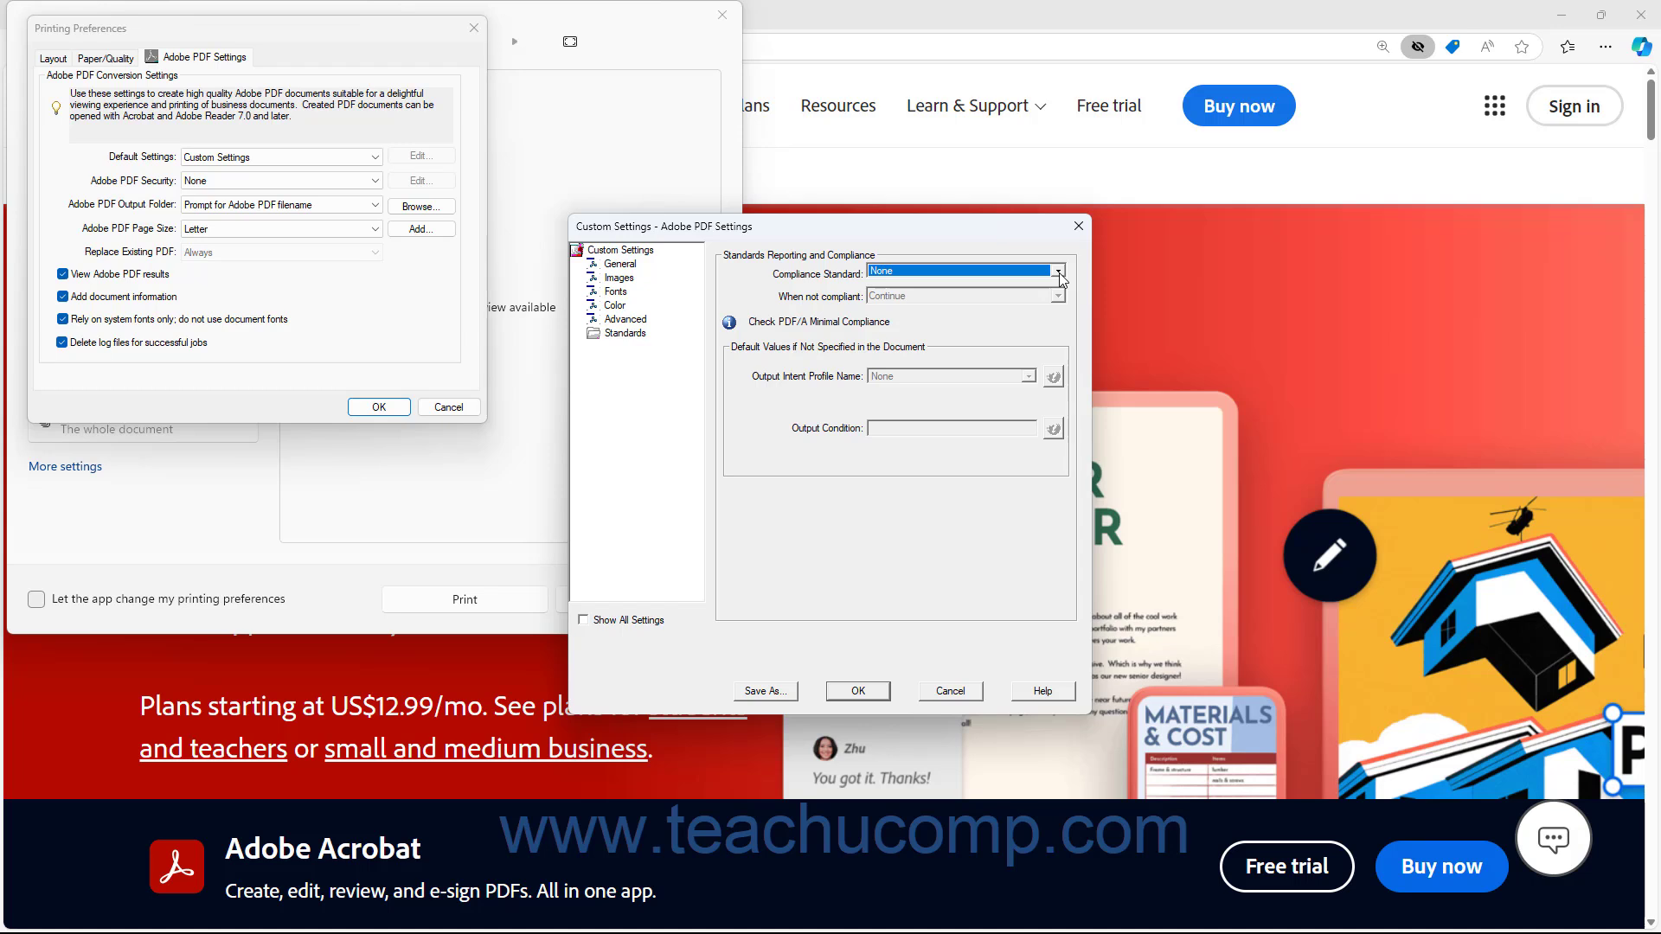
left_click(1059, 273)
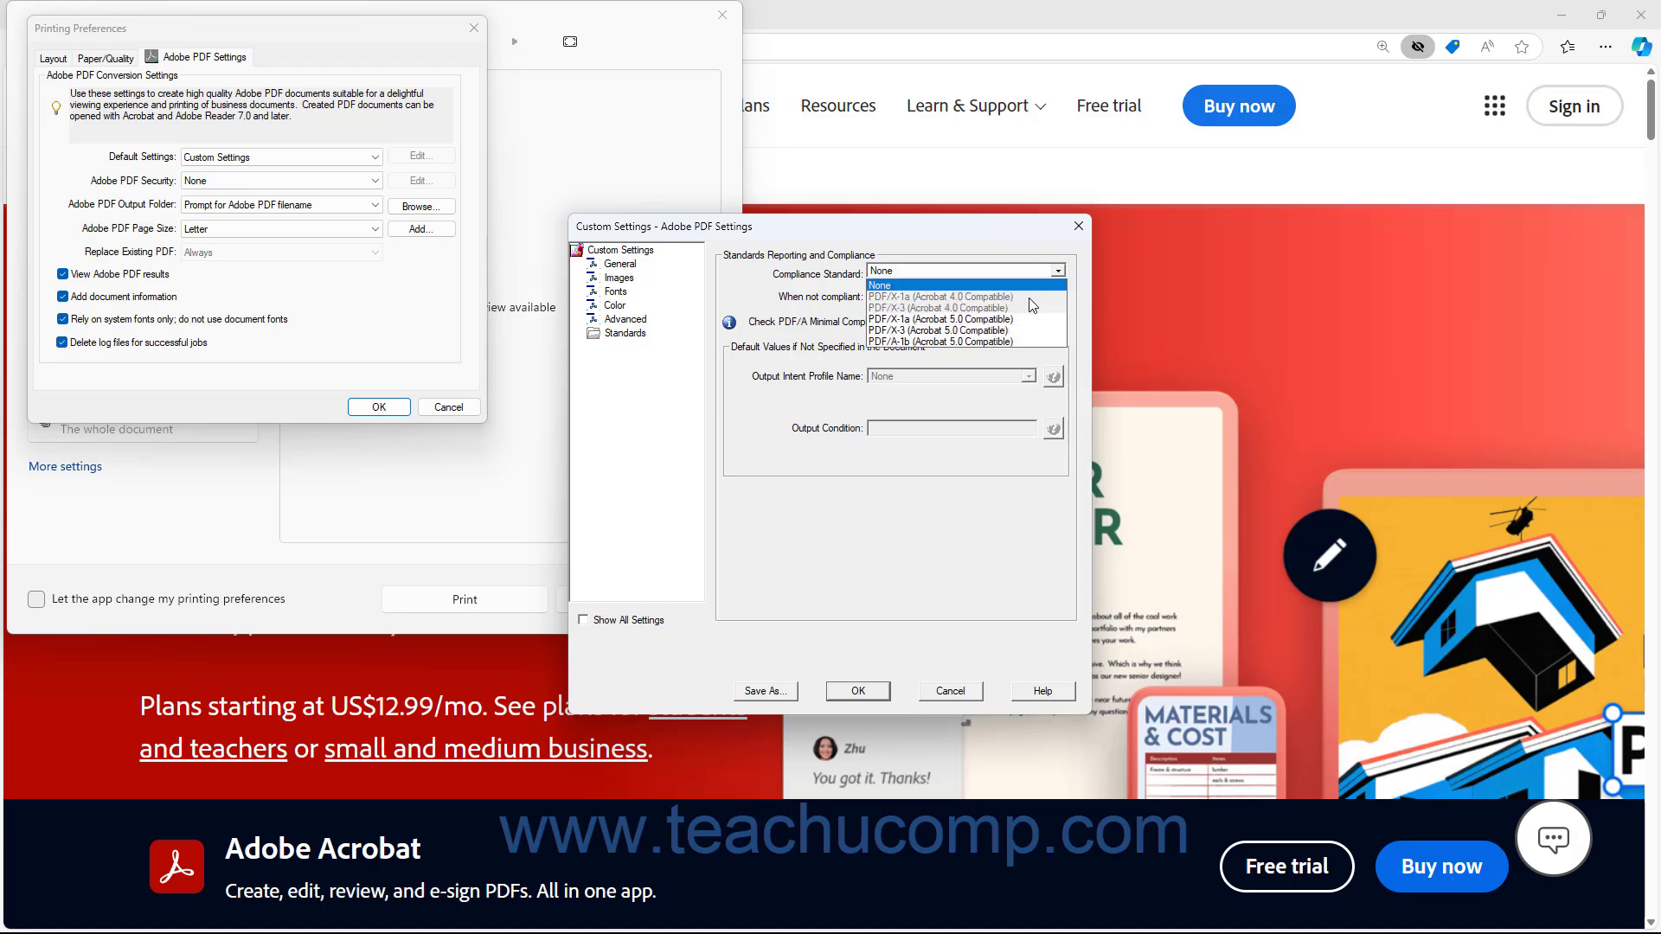
left_click(1013, 342)
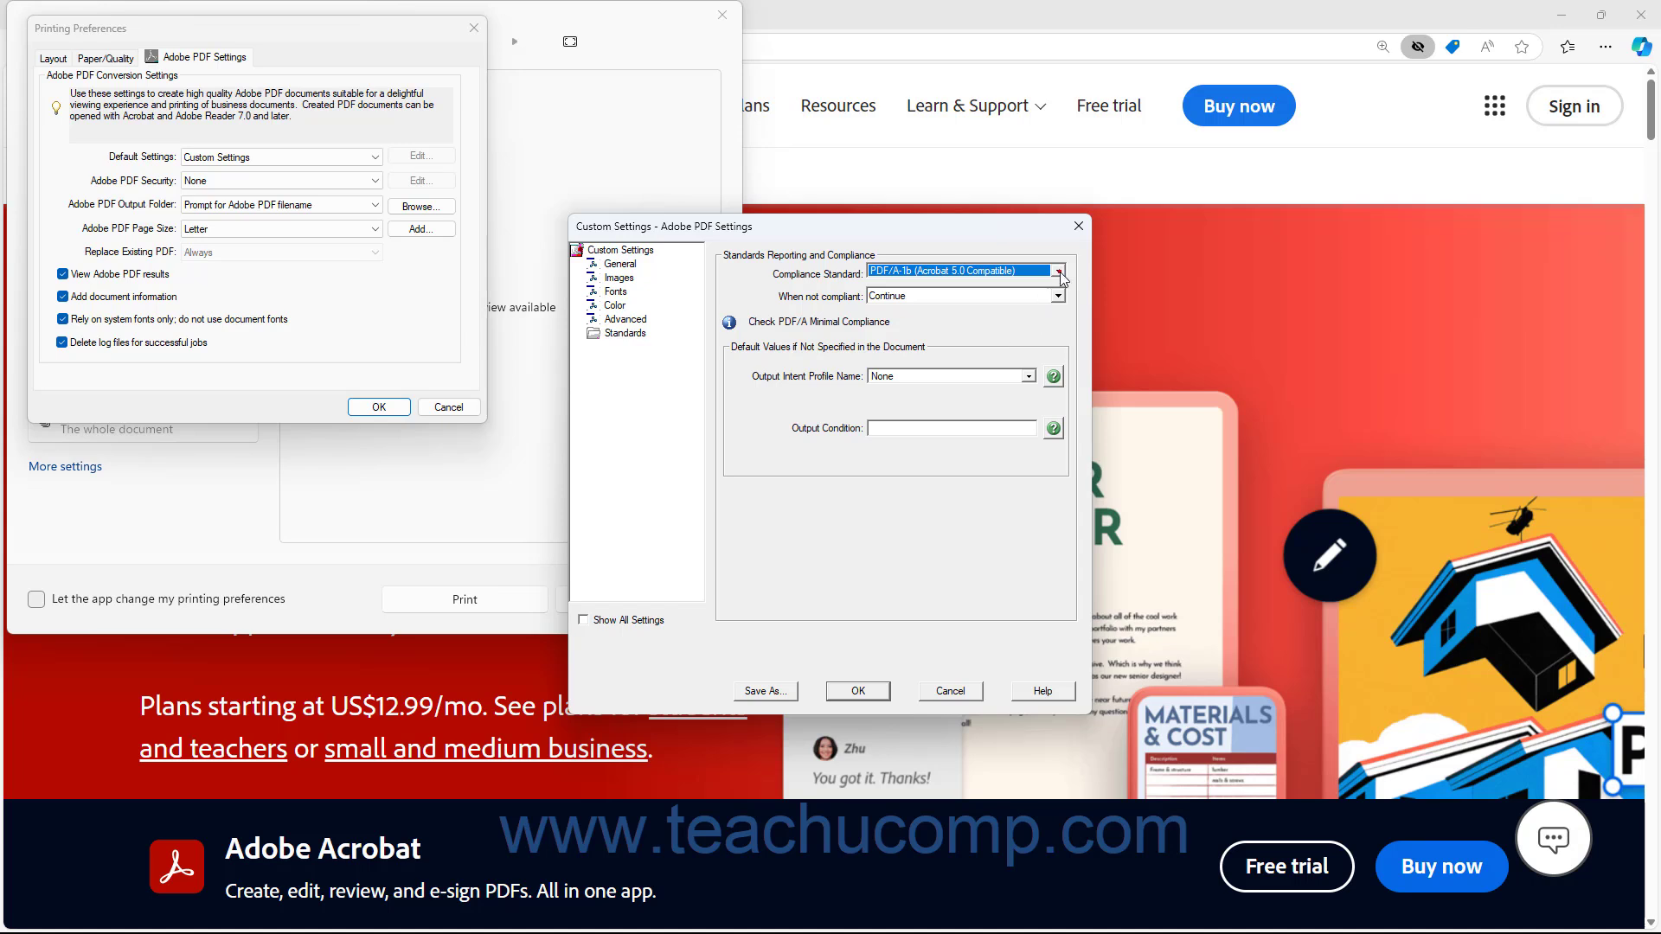
left_click(1057, 272)
left_click(993, 319)
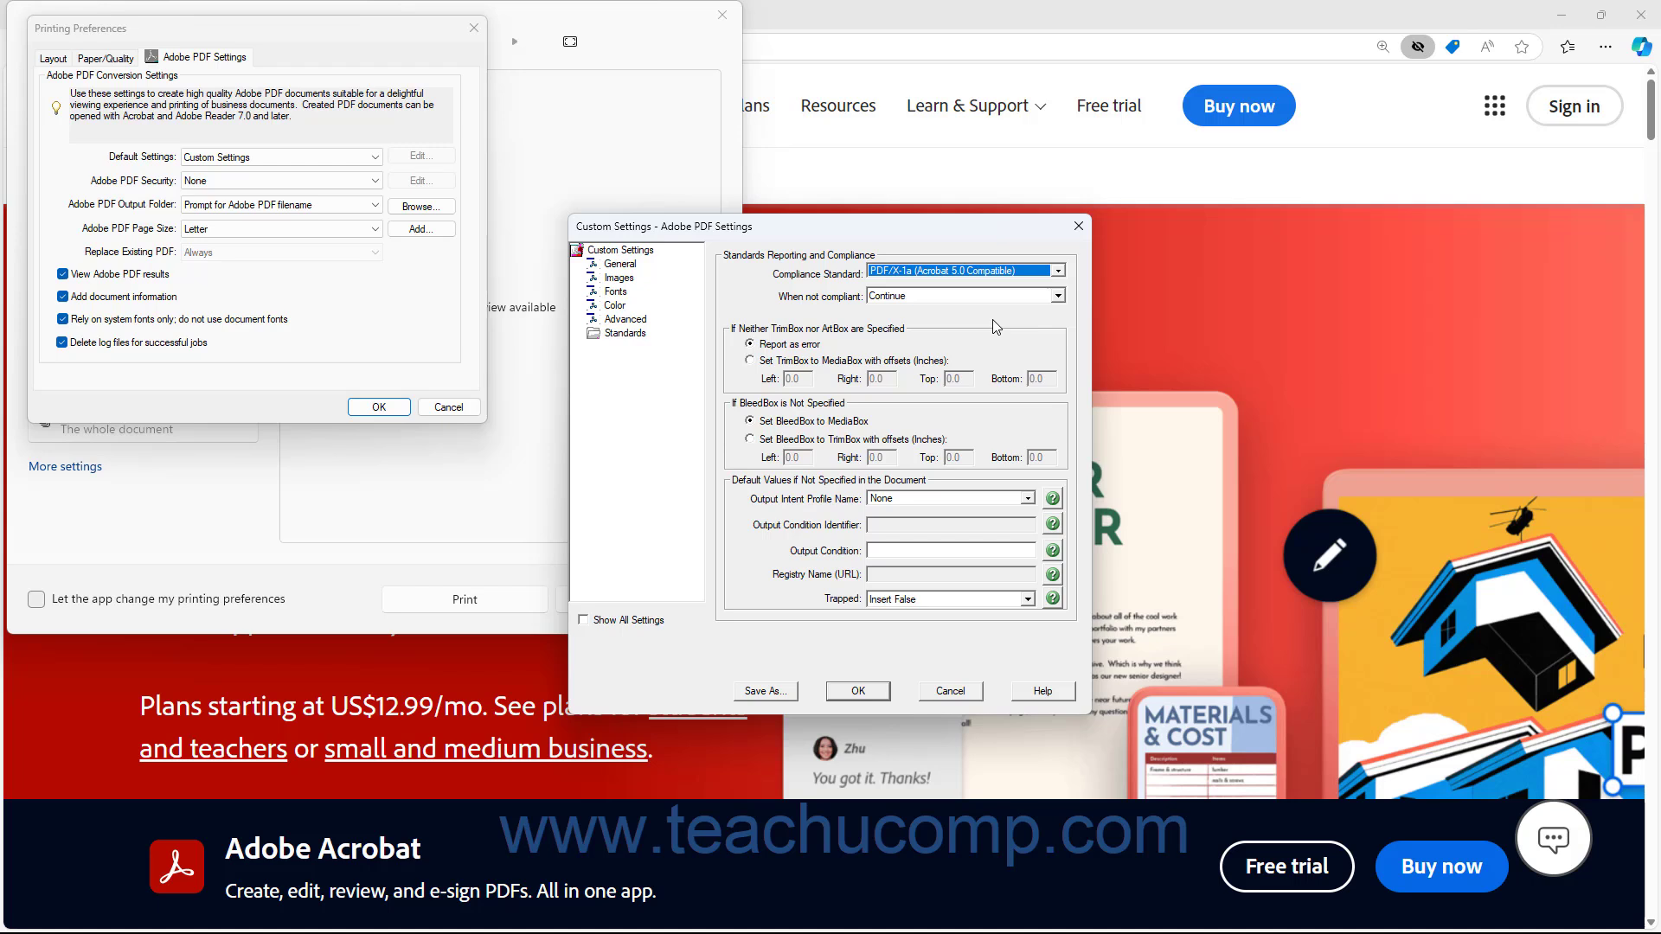
Examine the When not compliant choices and the TrimBox-to-MediaBox offset fields, keeping Report as error
left_click(1055, 296)
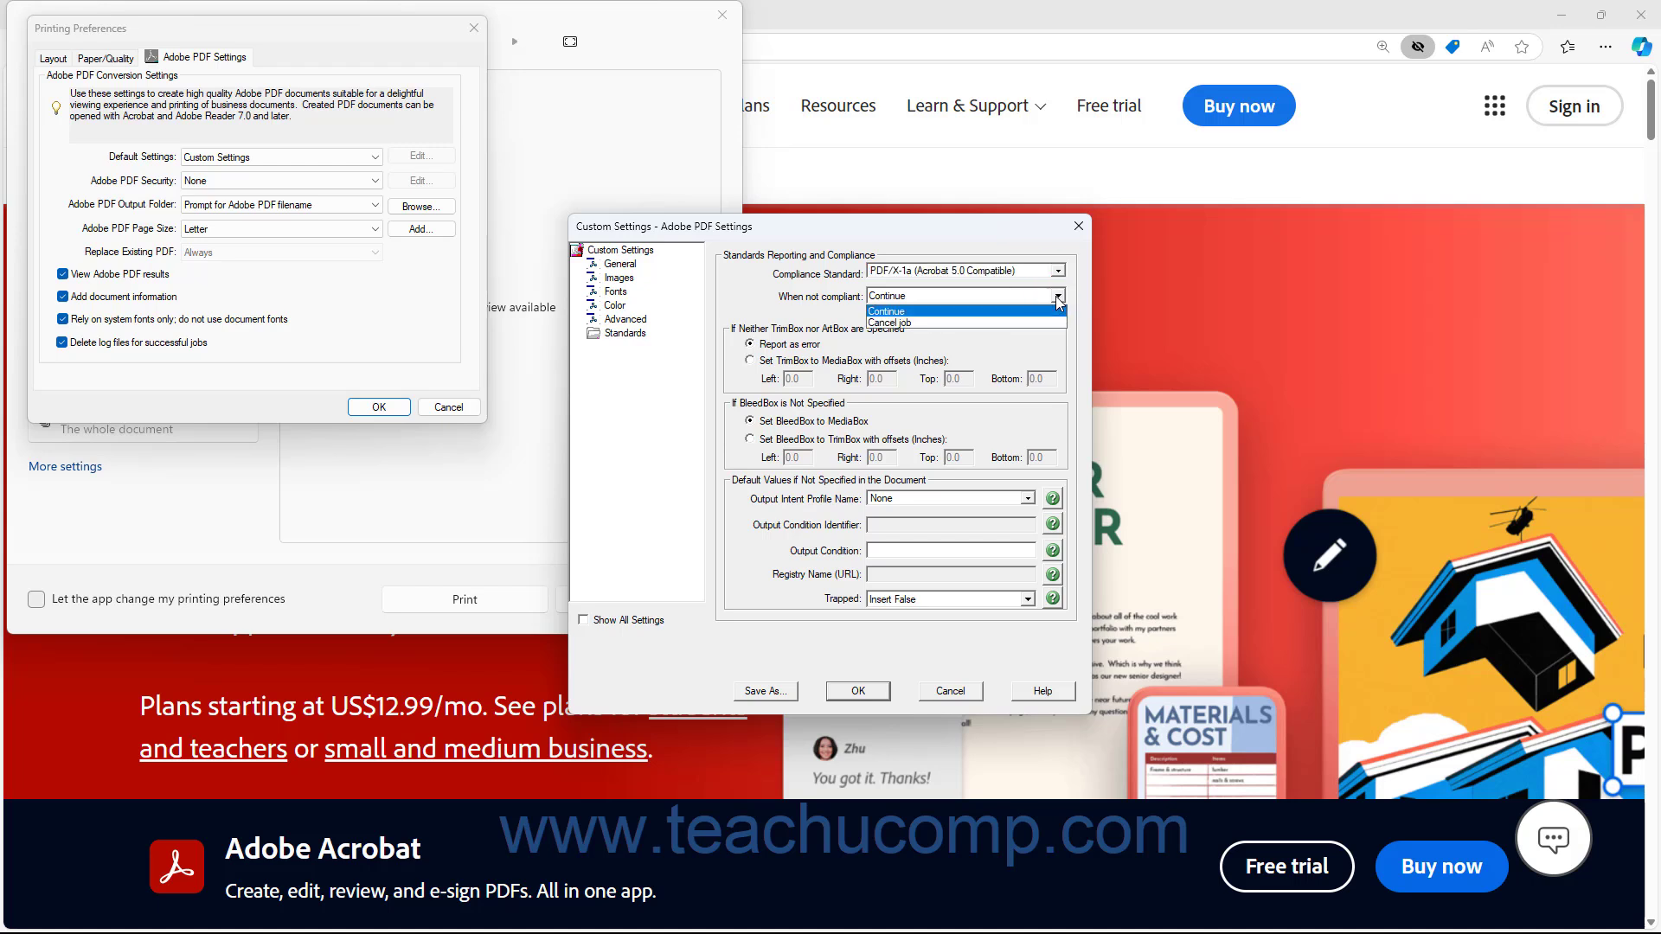
left_click(1057, 297)
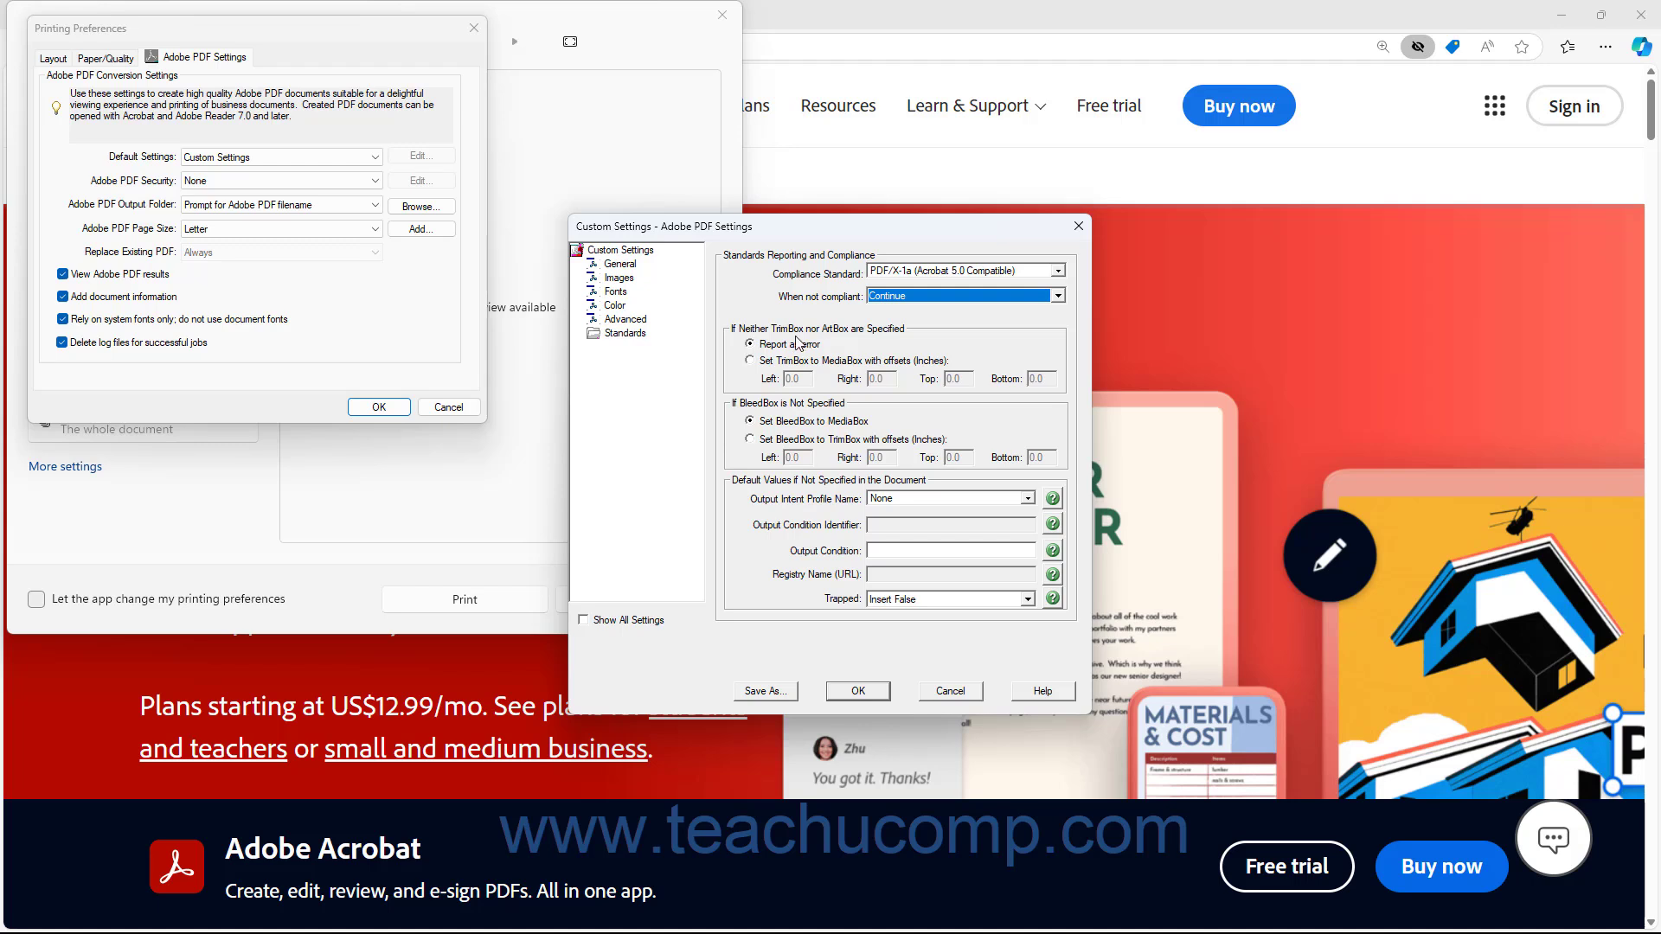
left_click(751, 347)
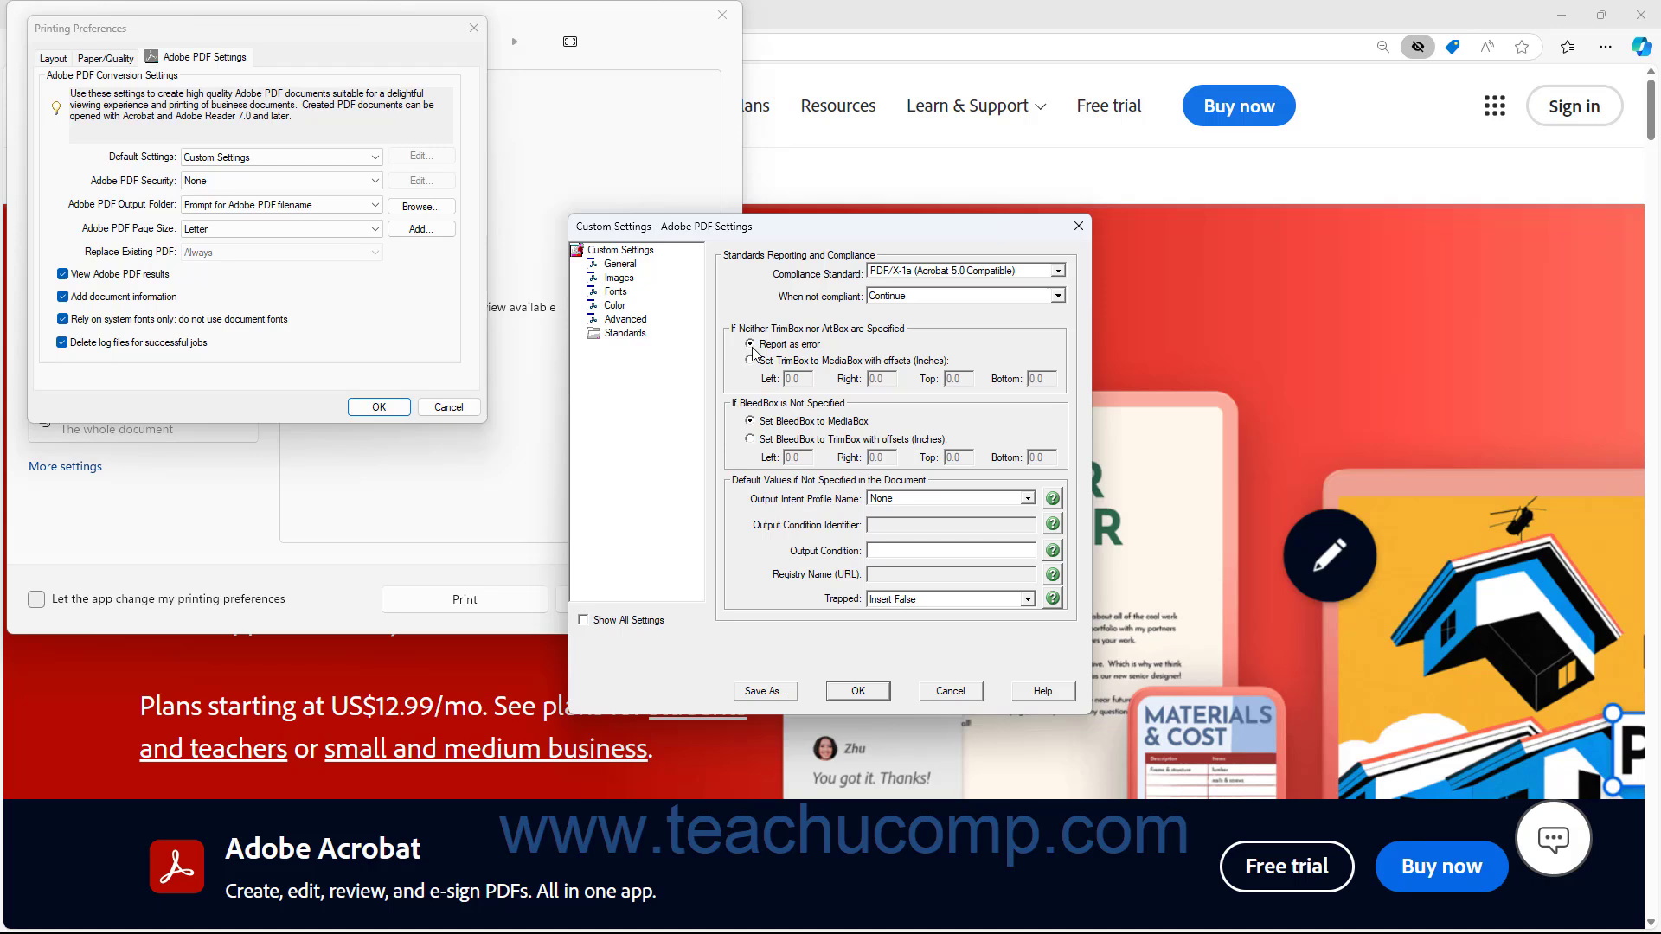
left_click(750, 361)
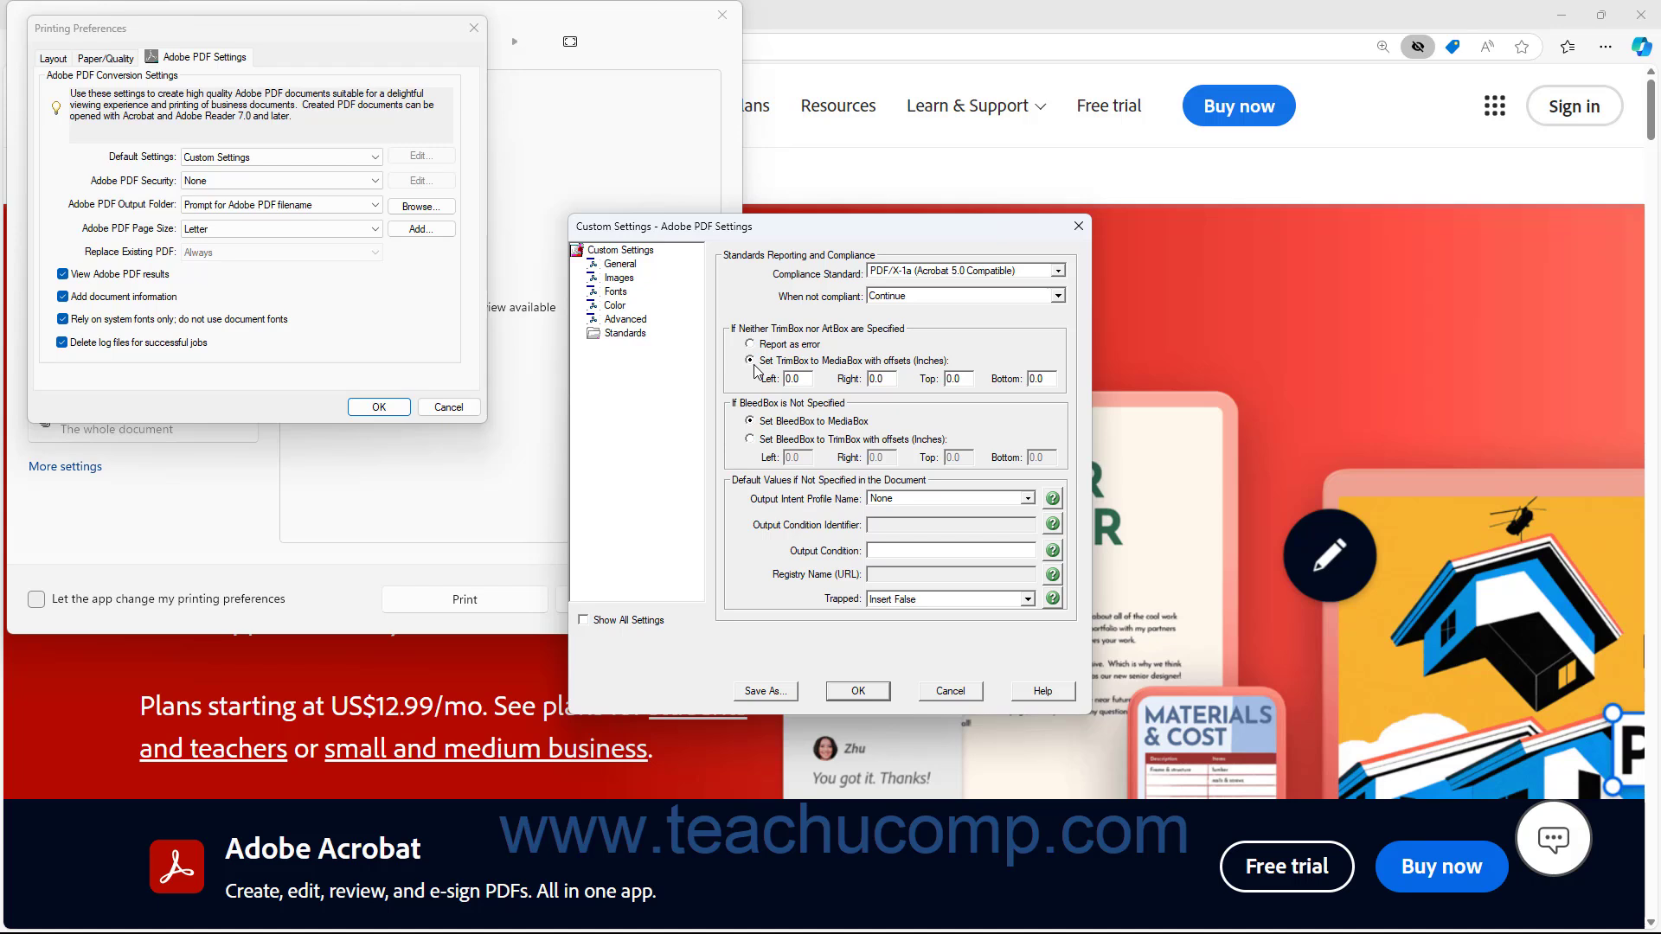
left_click(810, 379)
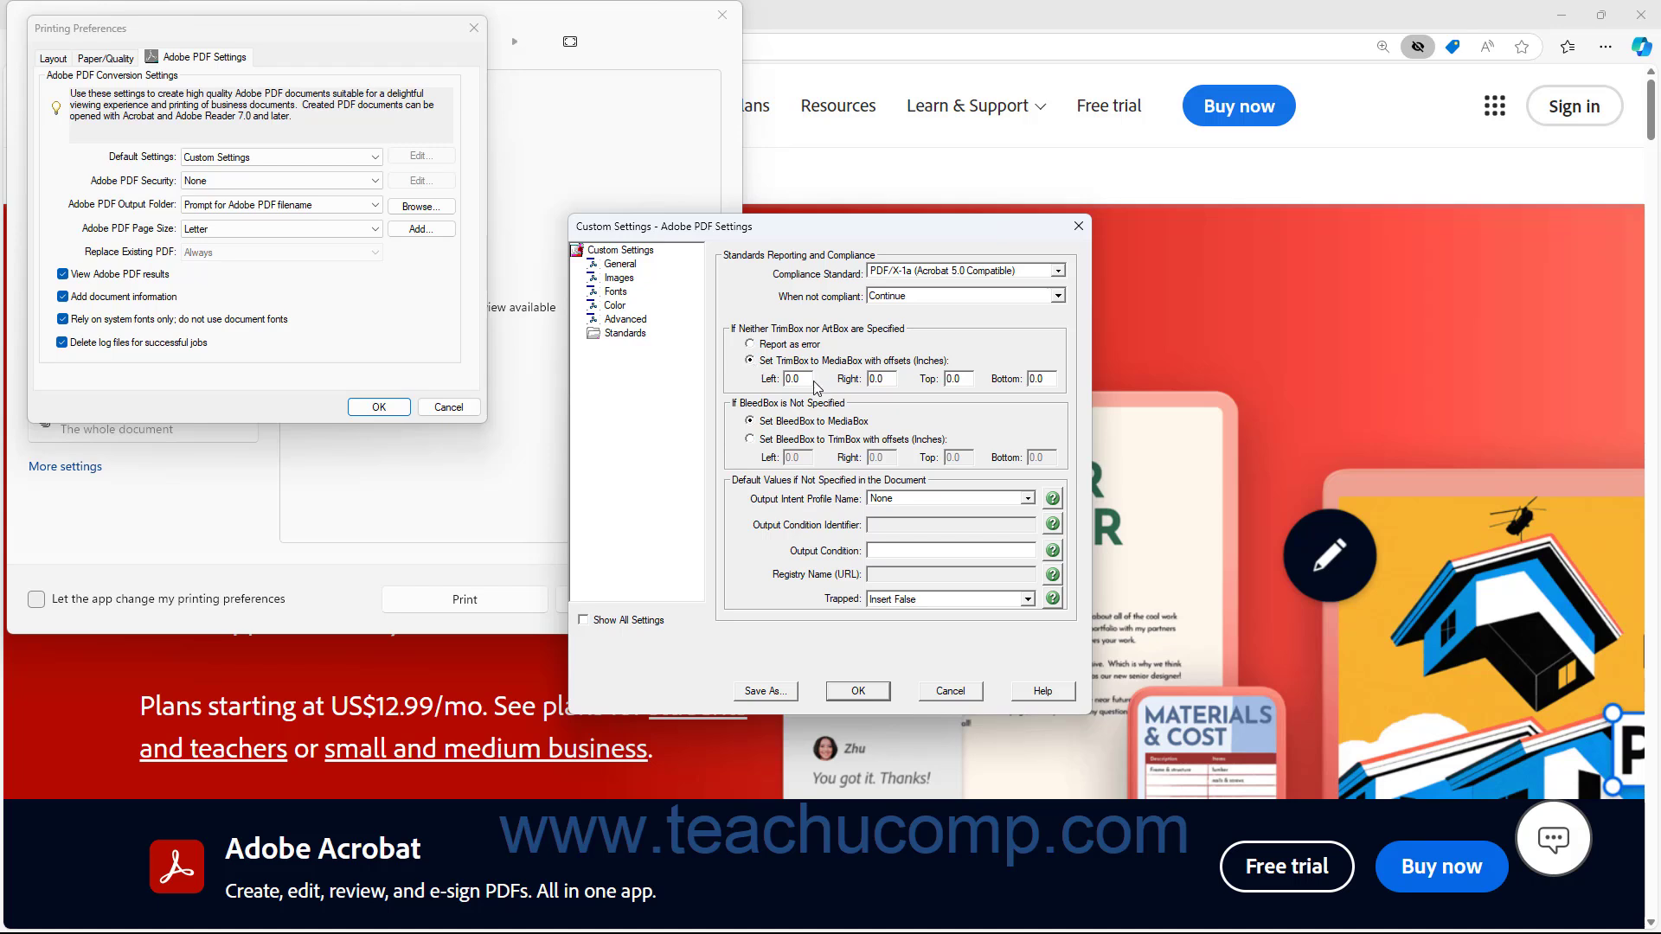
left_click(890, 378)
left_click(964, 380)
left_click(1054, 379)
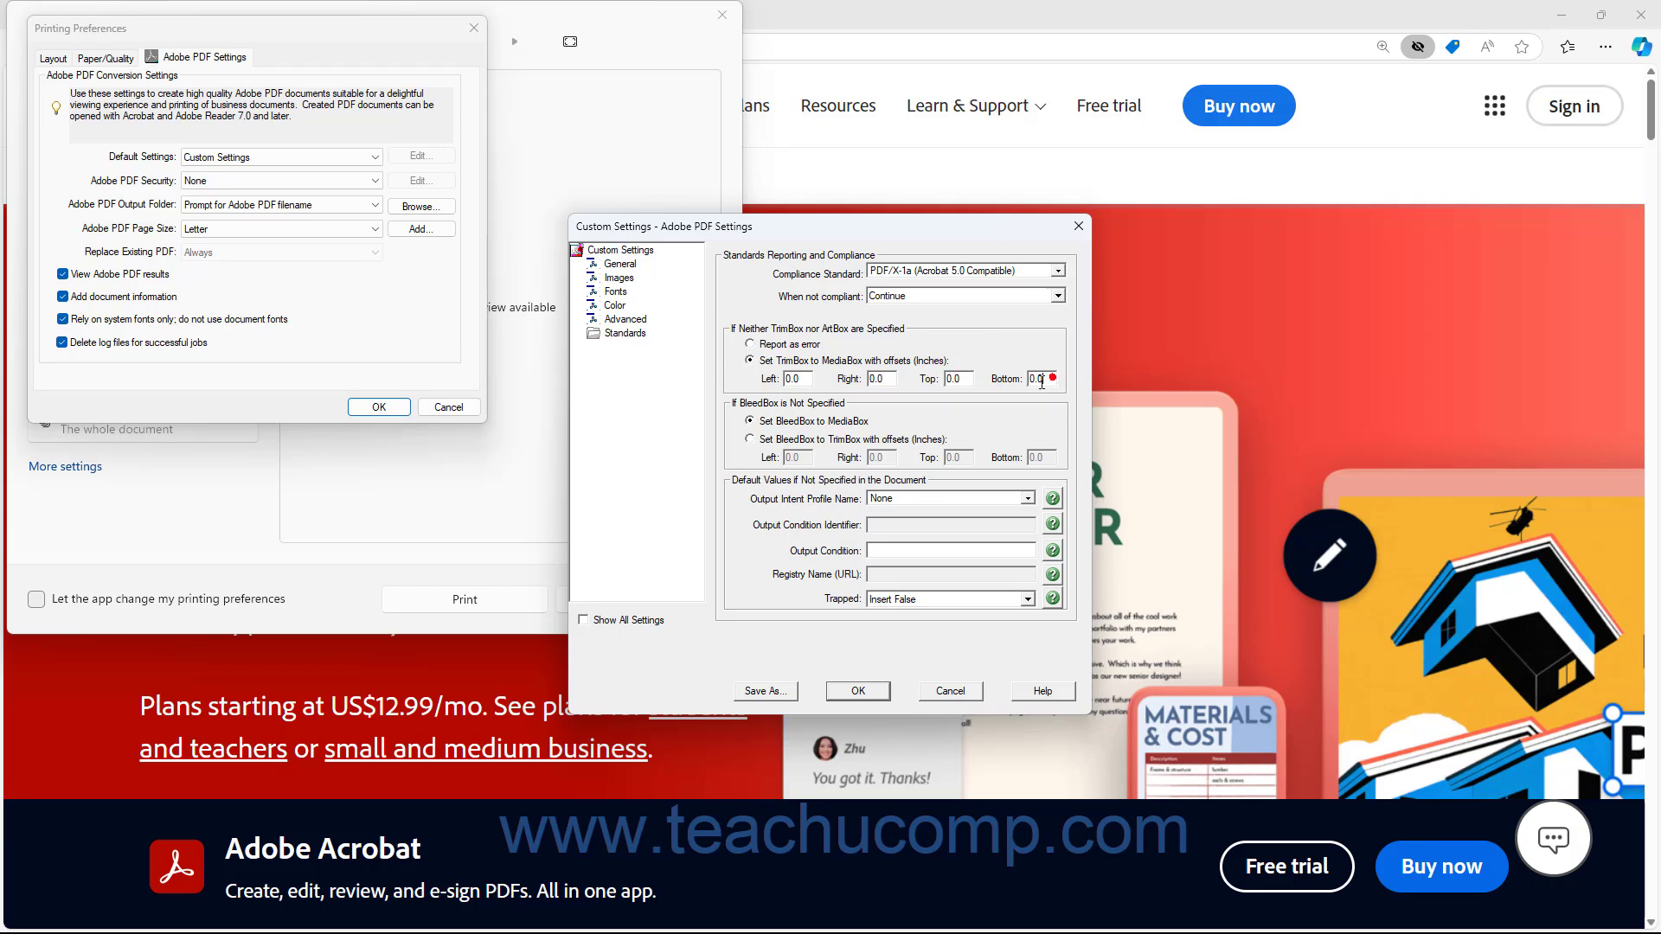
left_click(750, 346)
Examine the BleedBox-to-TrimBox offset fields, keeping BleedBox set to MediaBox
left_click(752, 421)
left_click(750, 441)
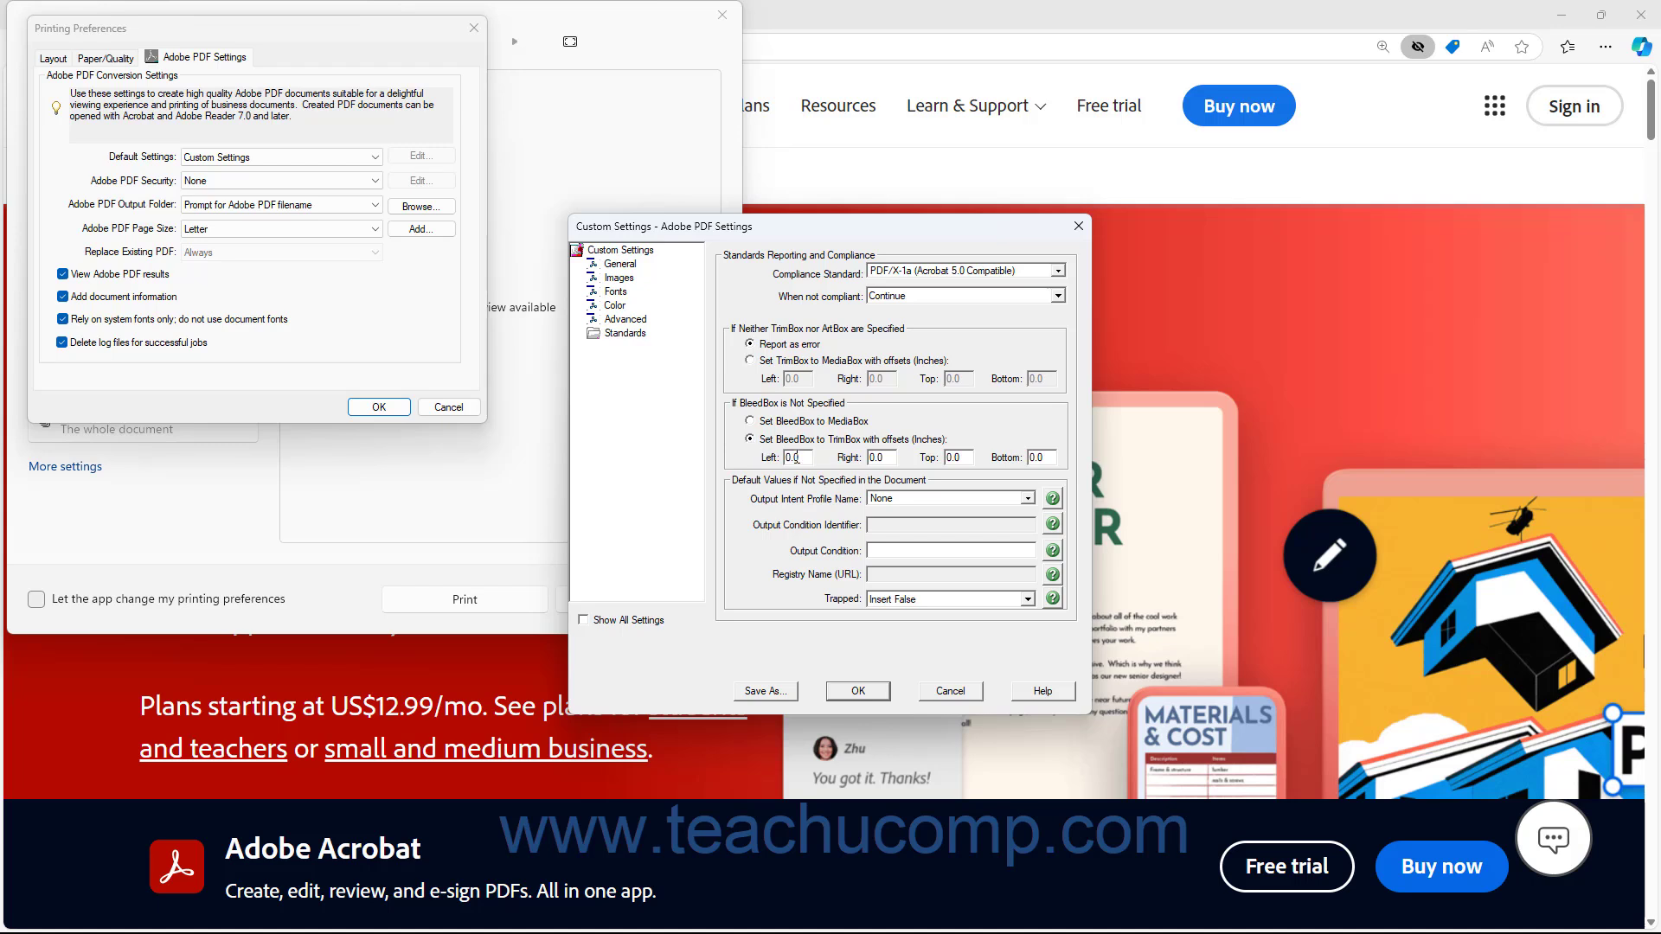
left_click(800, 458)
left_click(1049, 458)
left_click(750, 422)
Try the Use Output Condition Identifier output intent profile and its identifier fields, returning the profile to None
left_click(1028, 500)
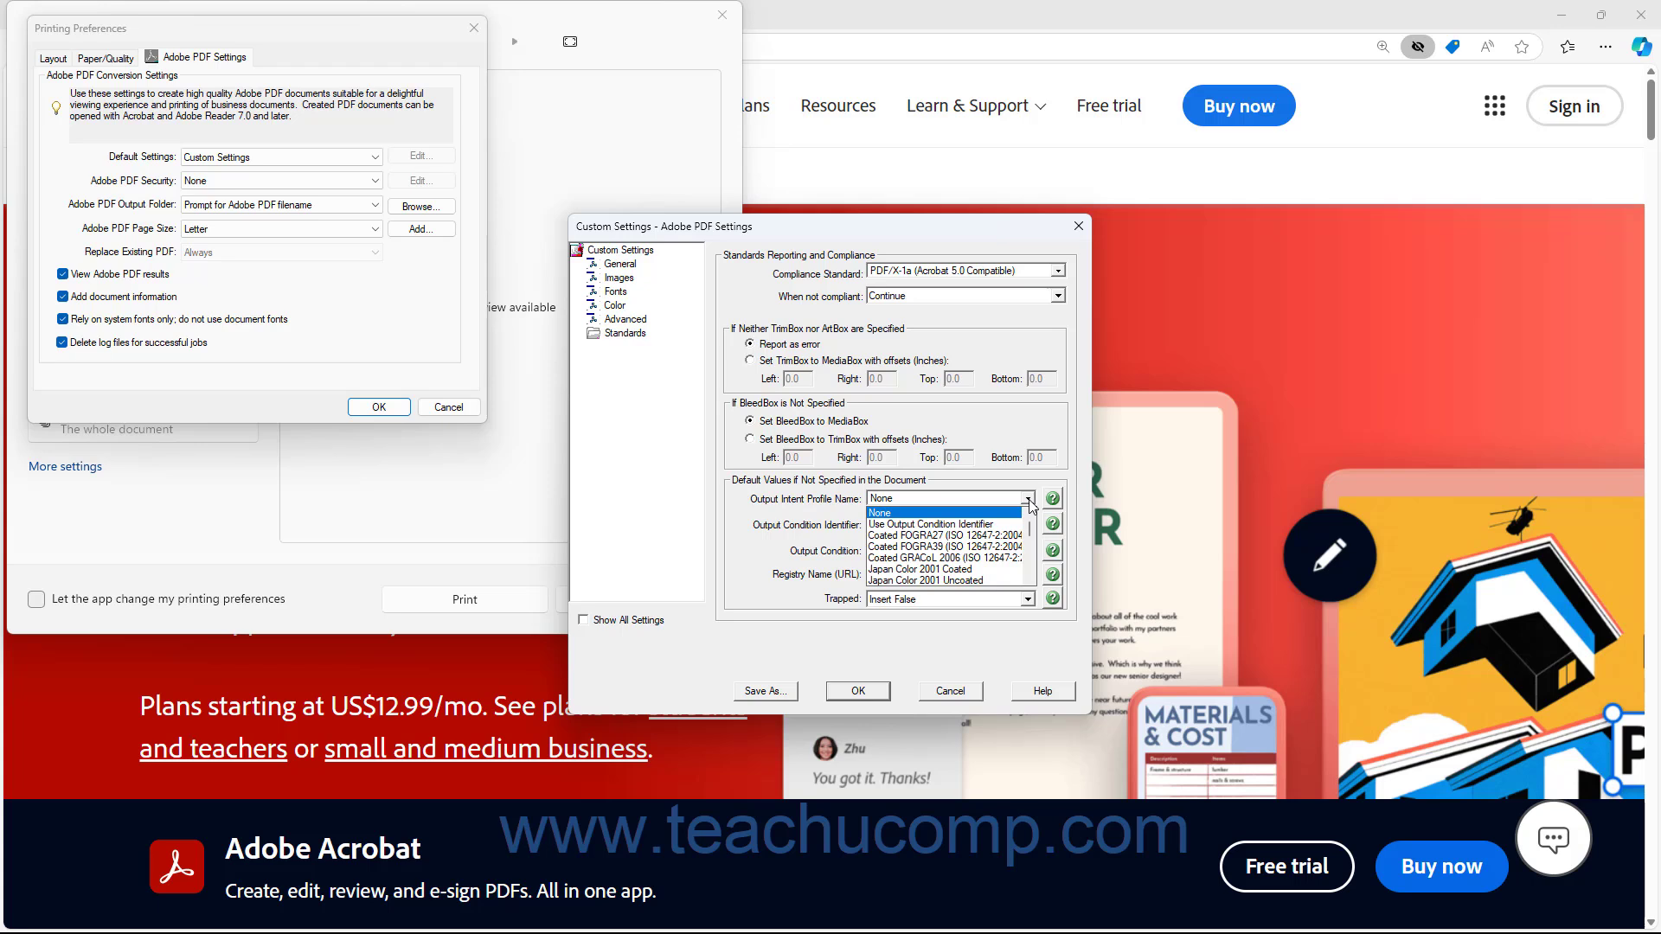
left_click(1028, 500)
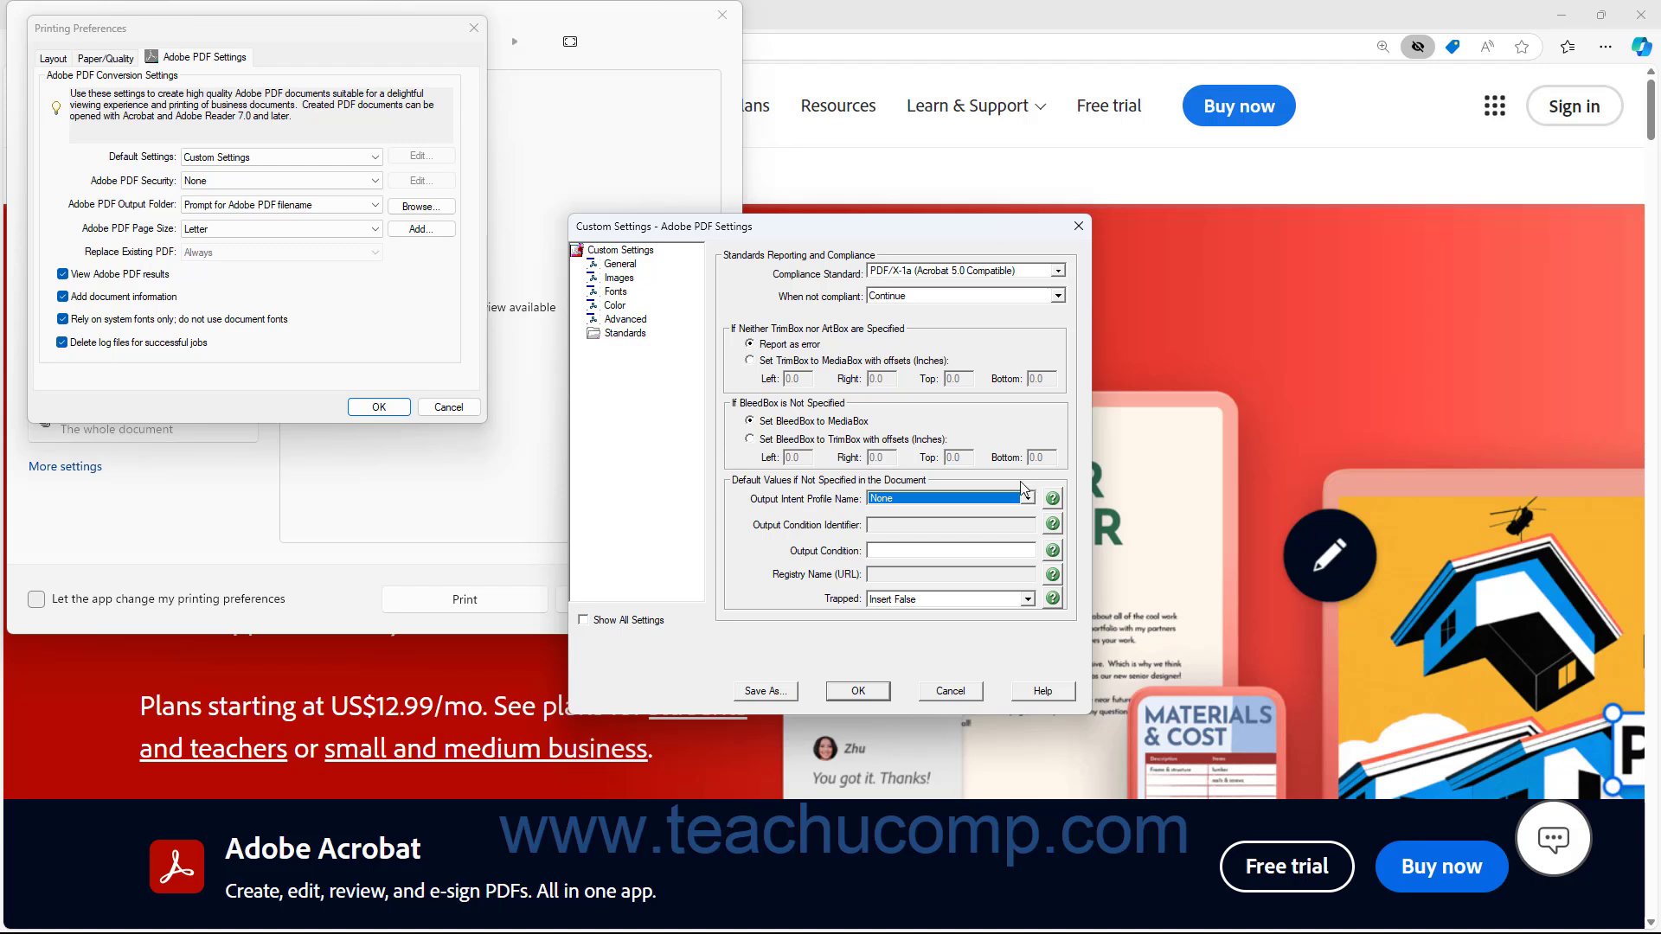
left_click(1028, 499)
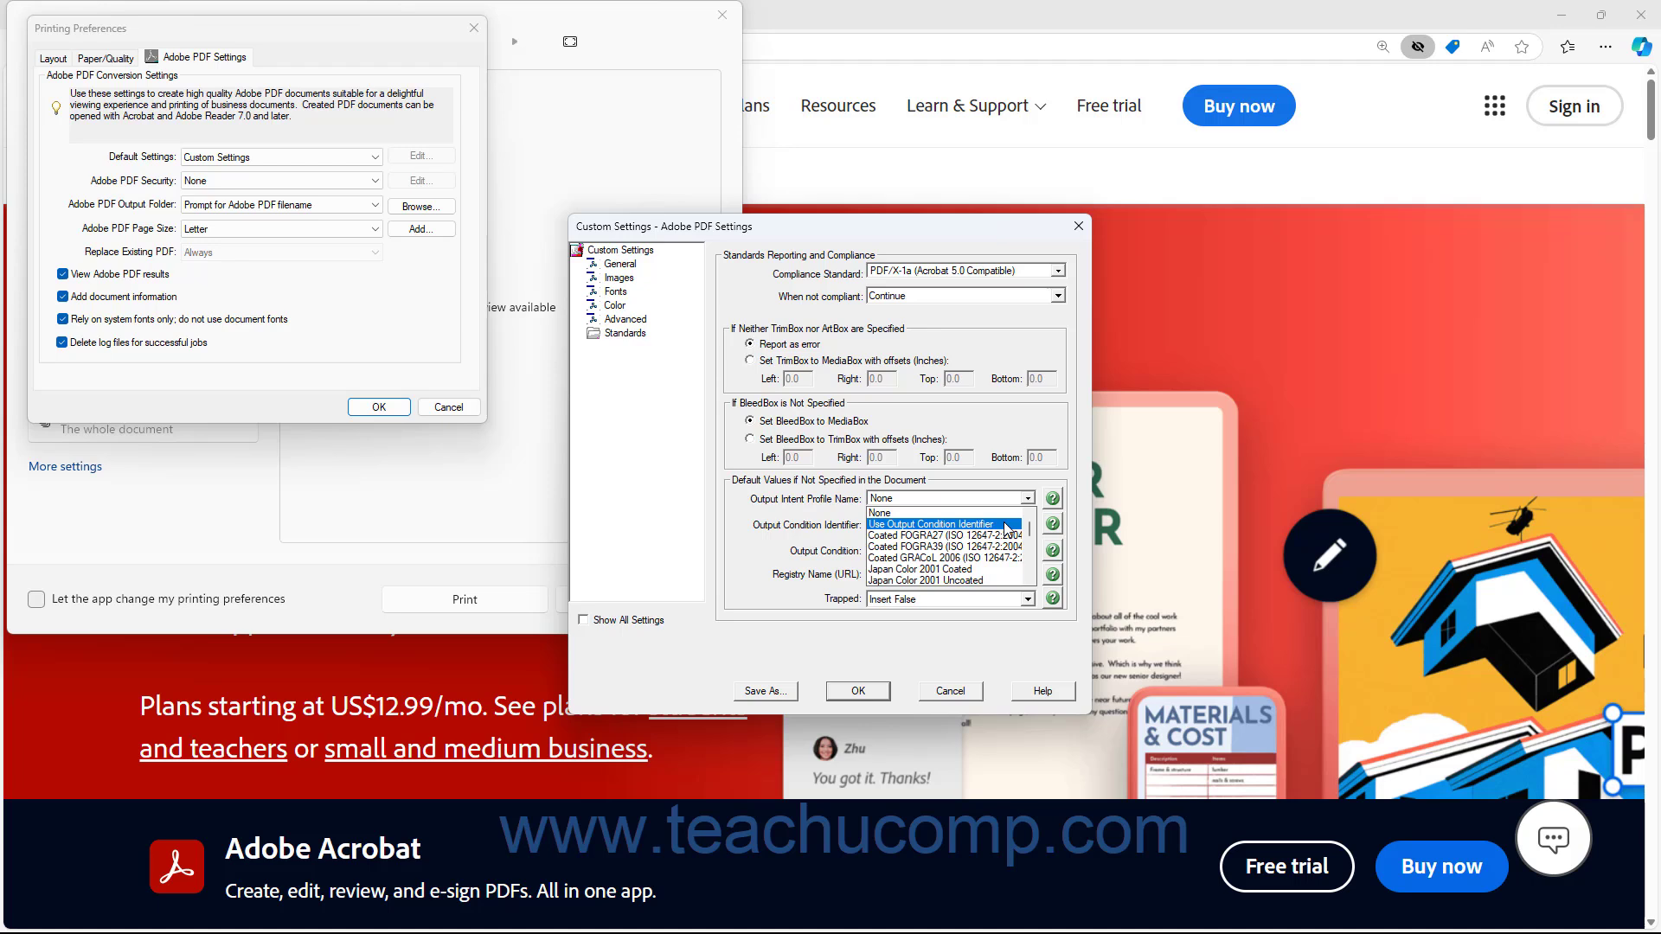
left_click(1006, 525)
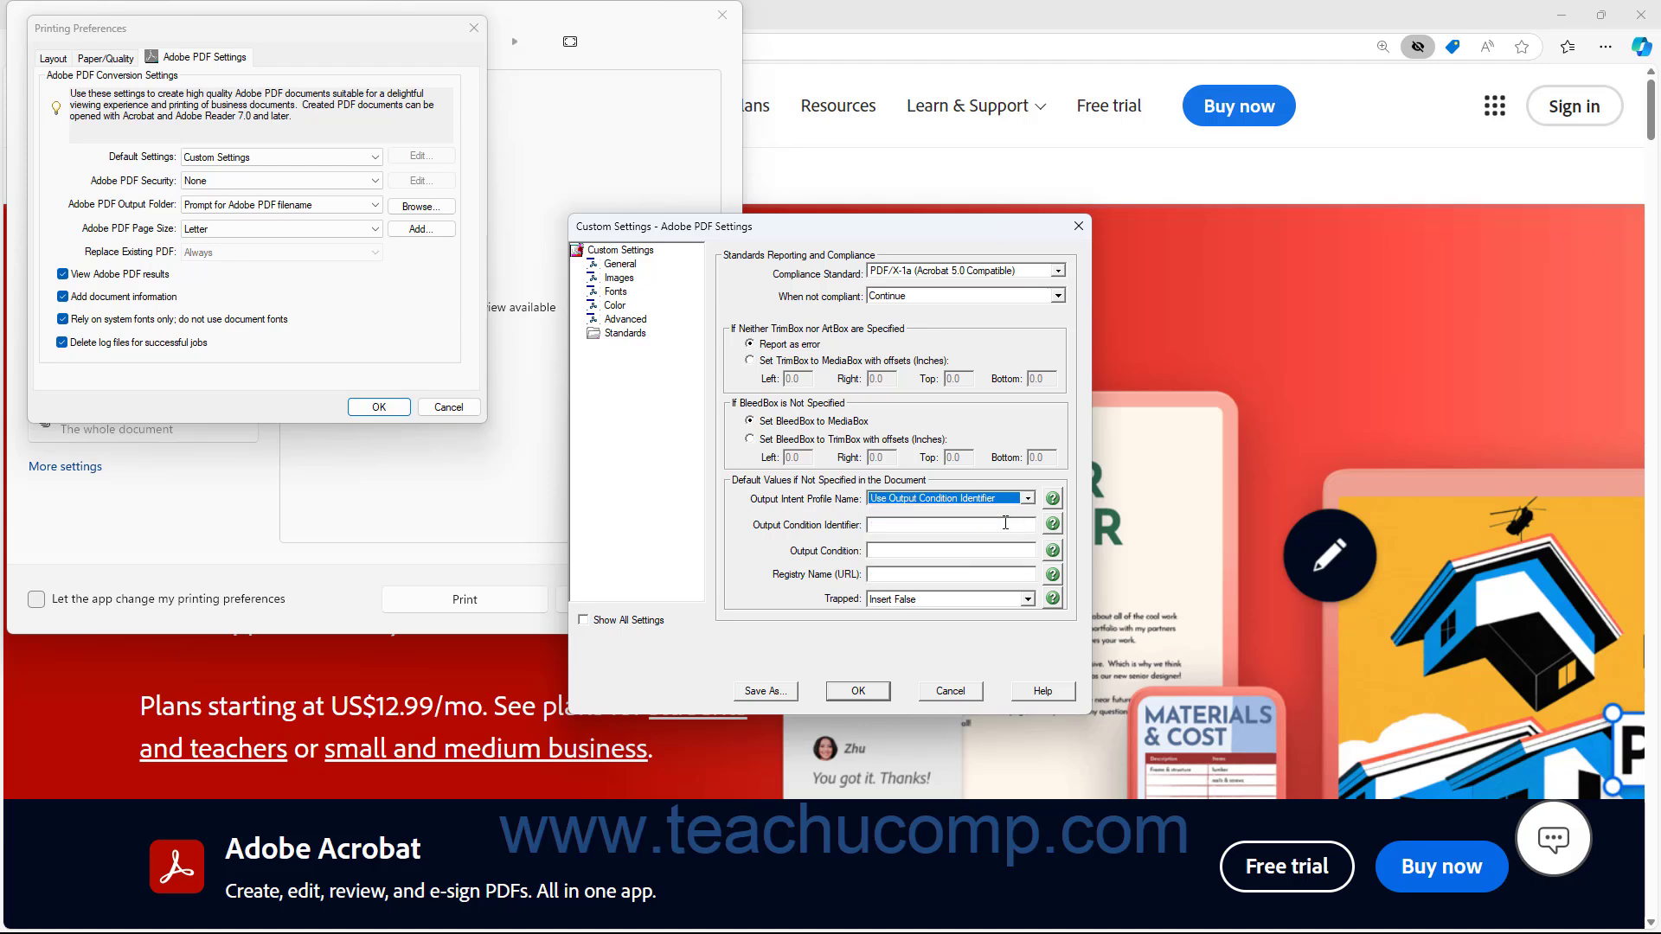
left_click(953, 532)
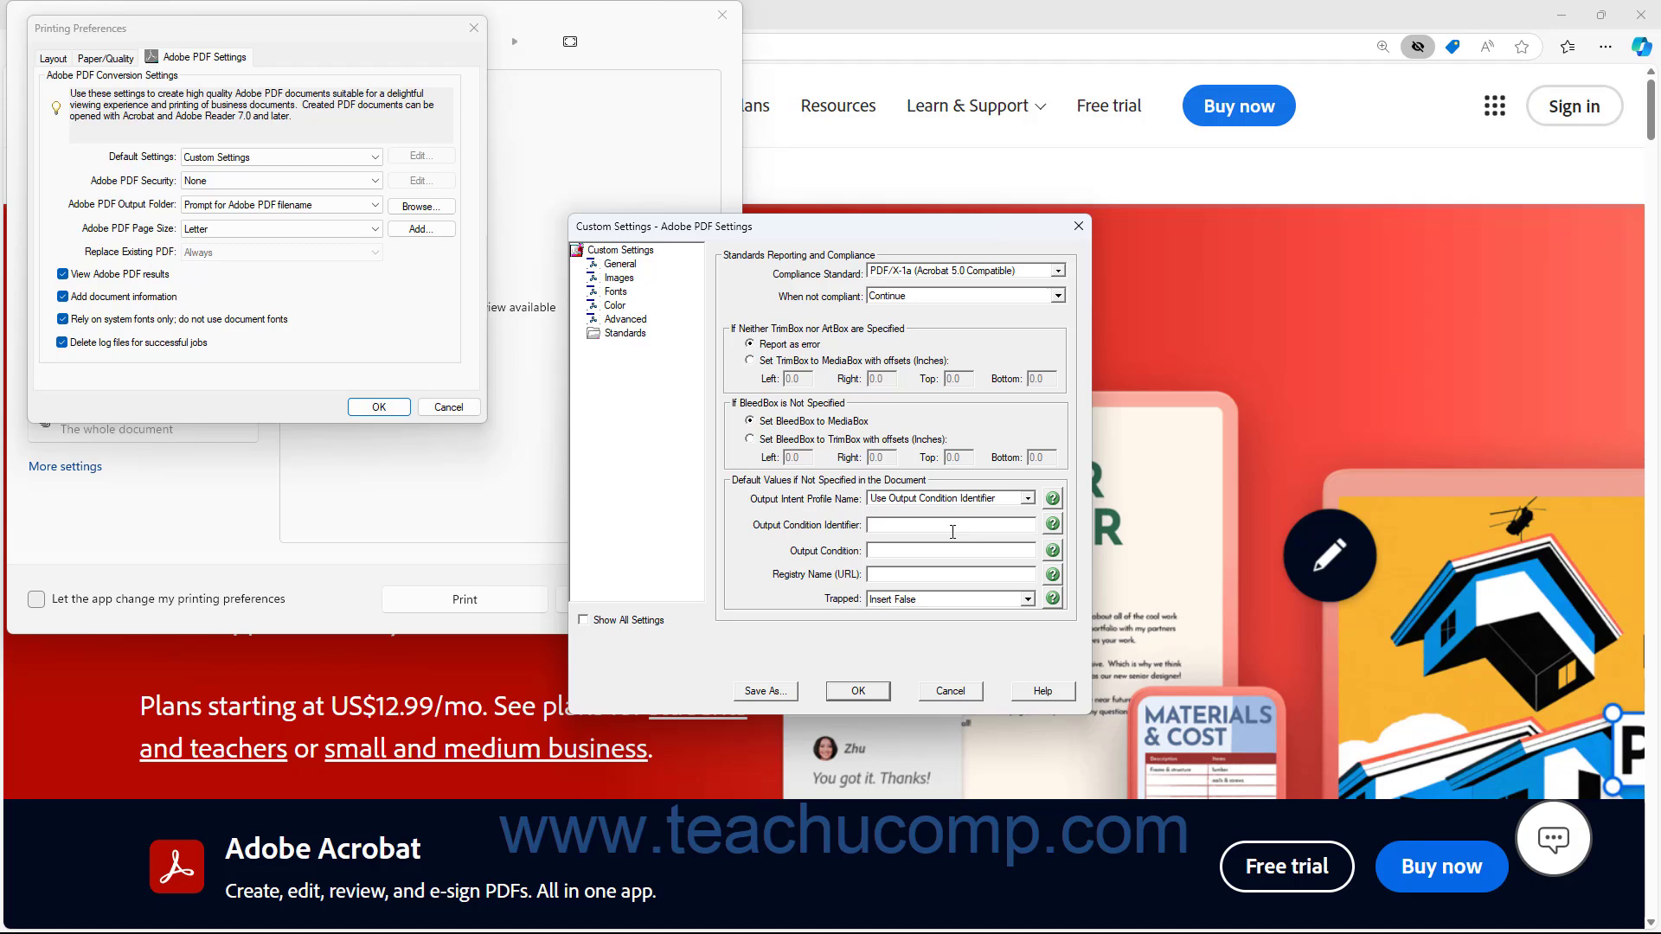
left_click(911, 571)
left_click(1027, 498)
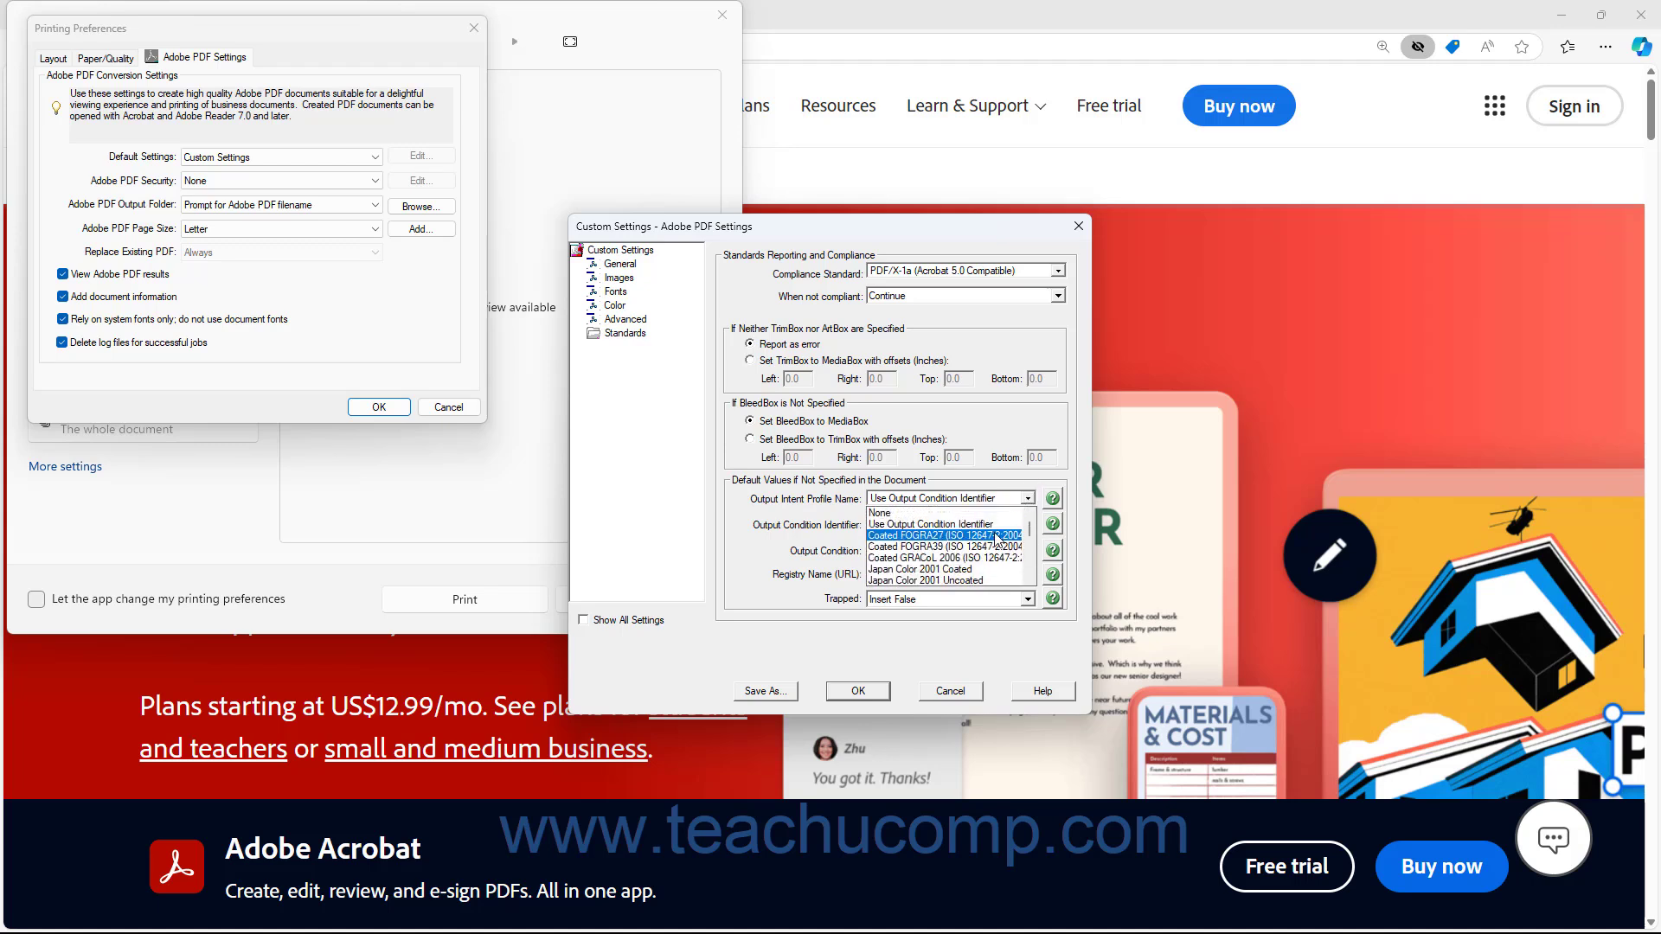
left_click(967, 513)
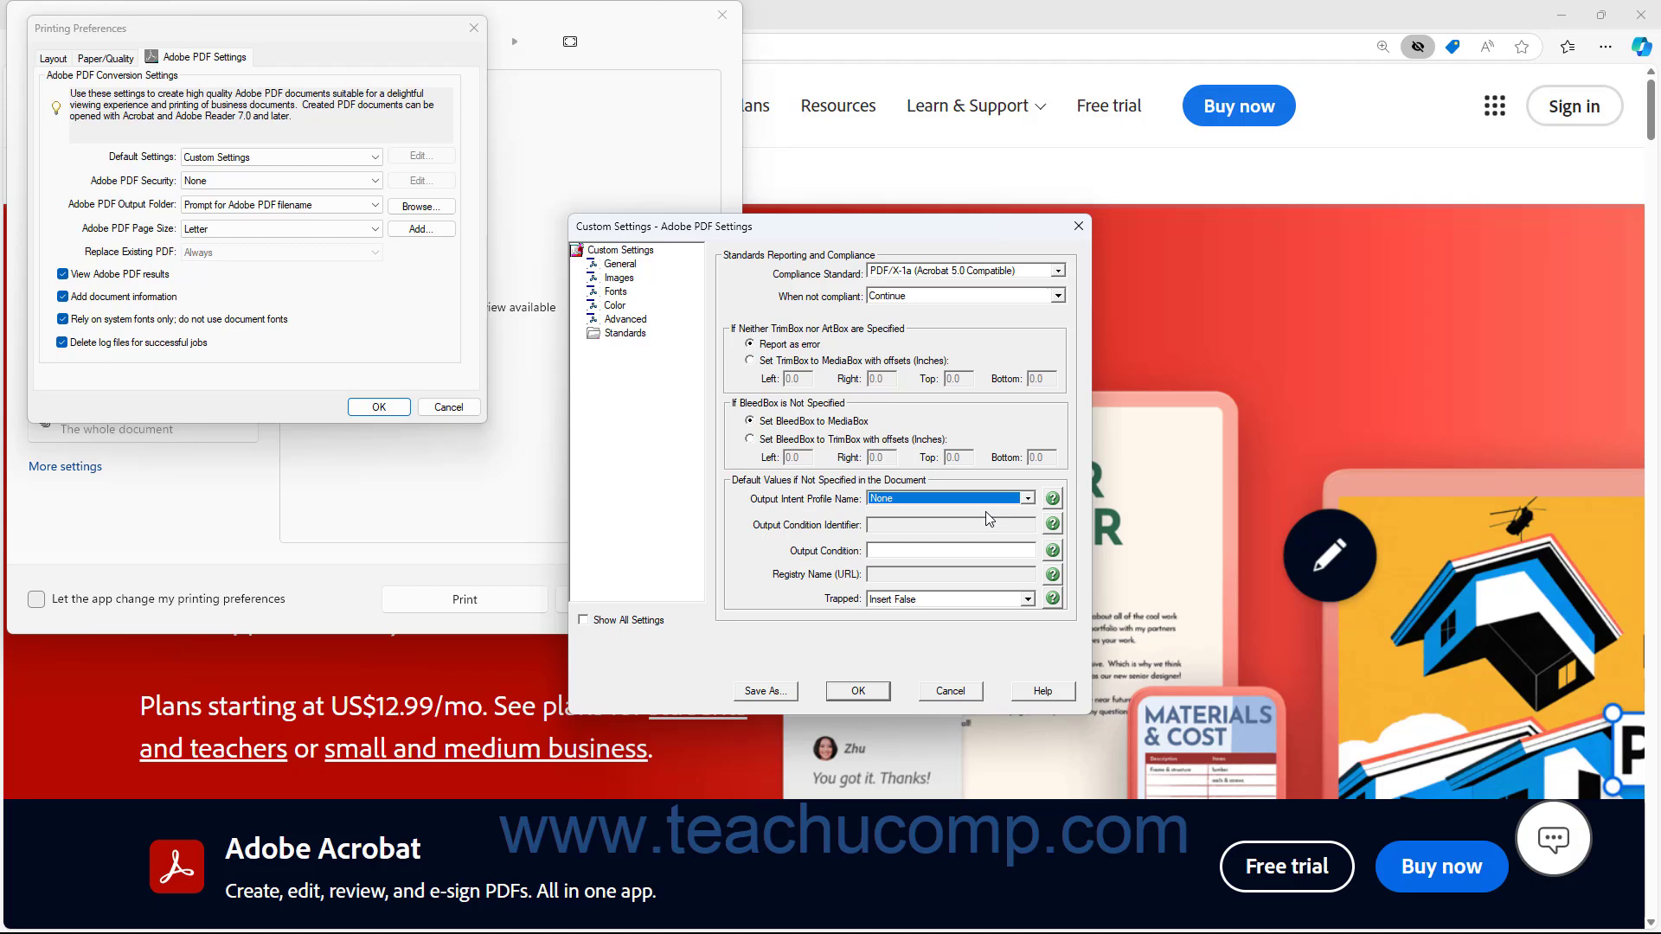
Examine the Output Condition field and the Trapped options, keeping Insert False
left_click(917, 554)
left_click(1026, 600)
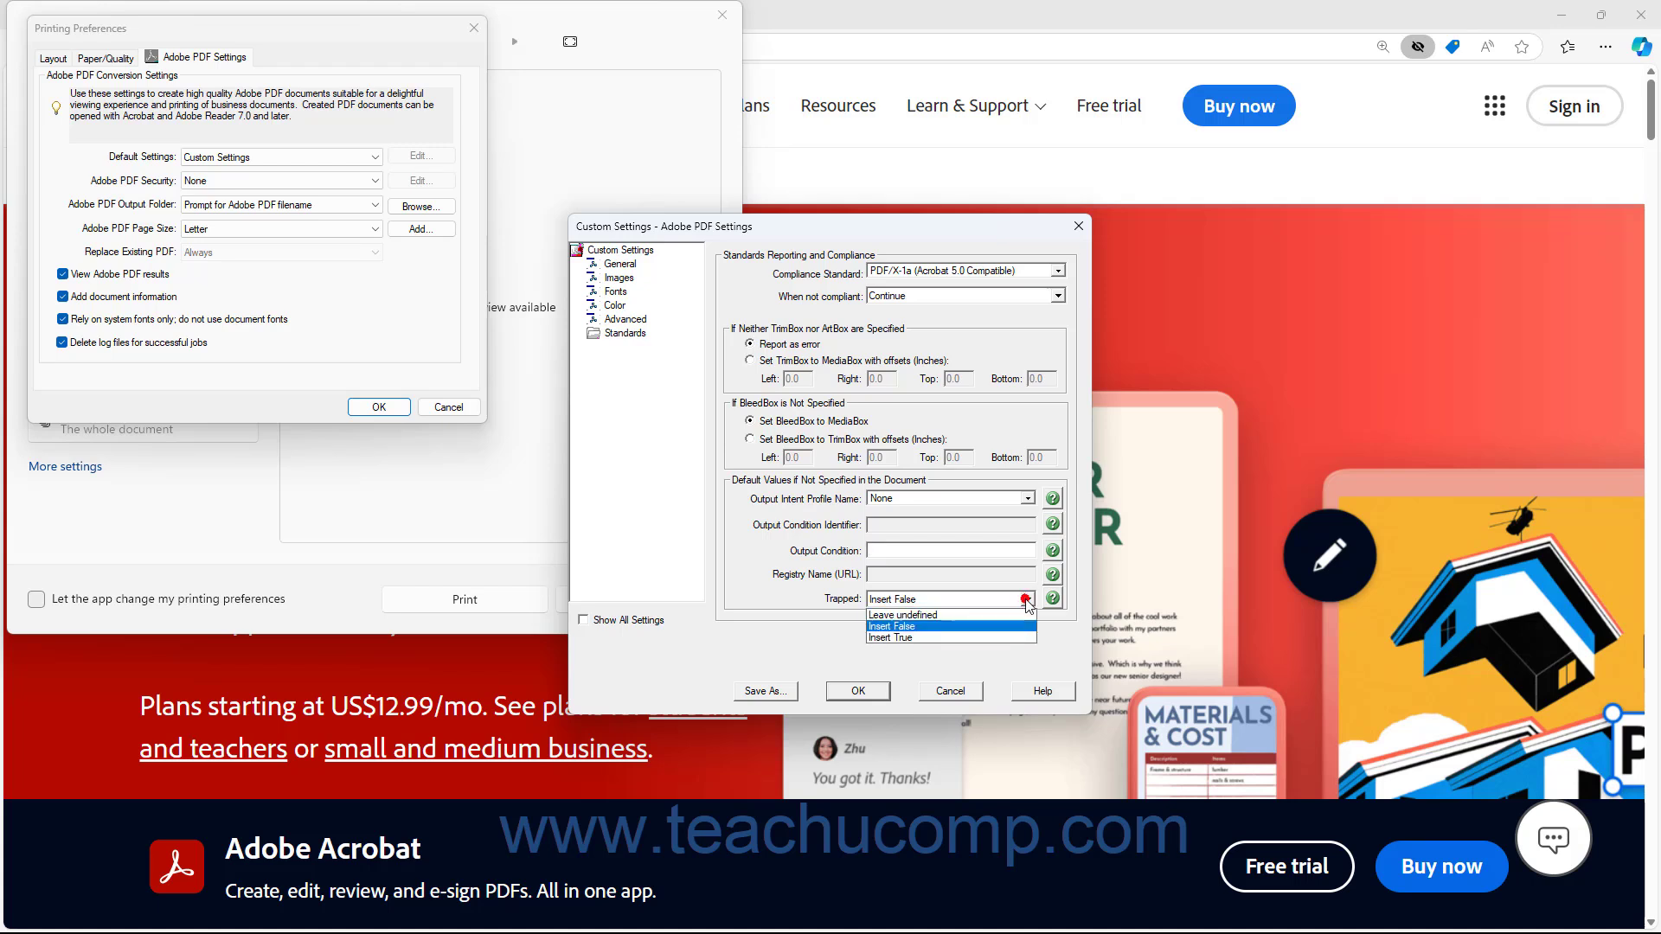
left_click(1027, 600)
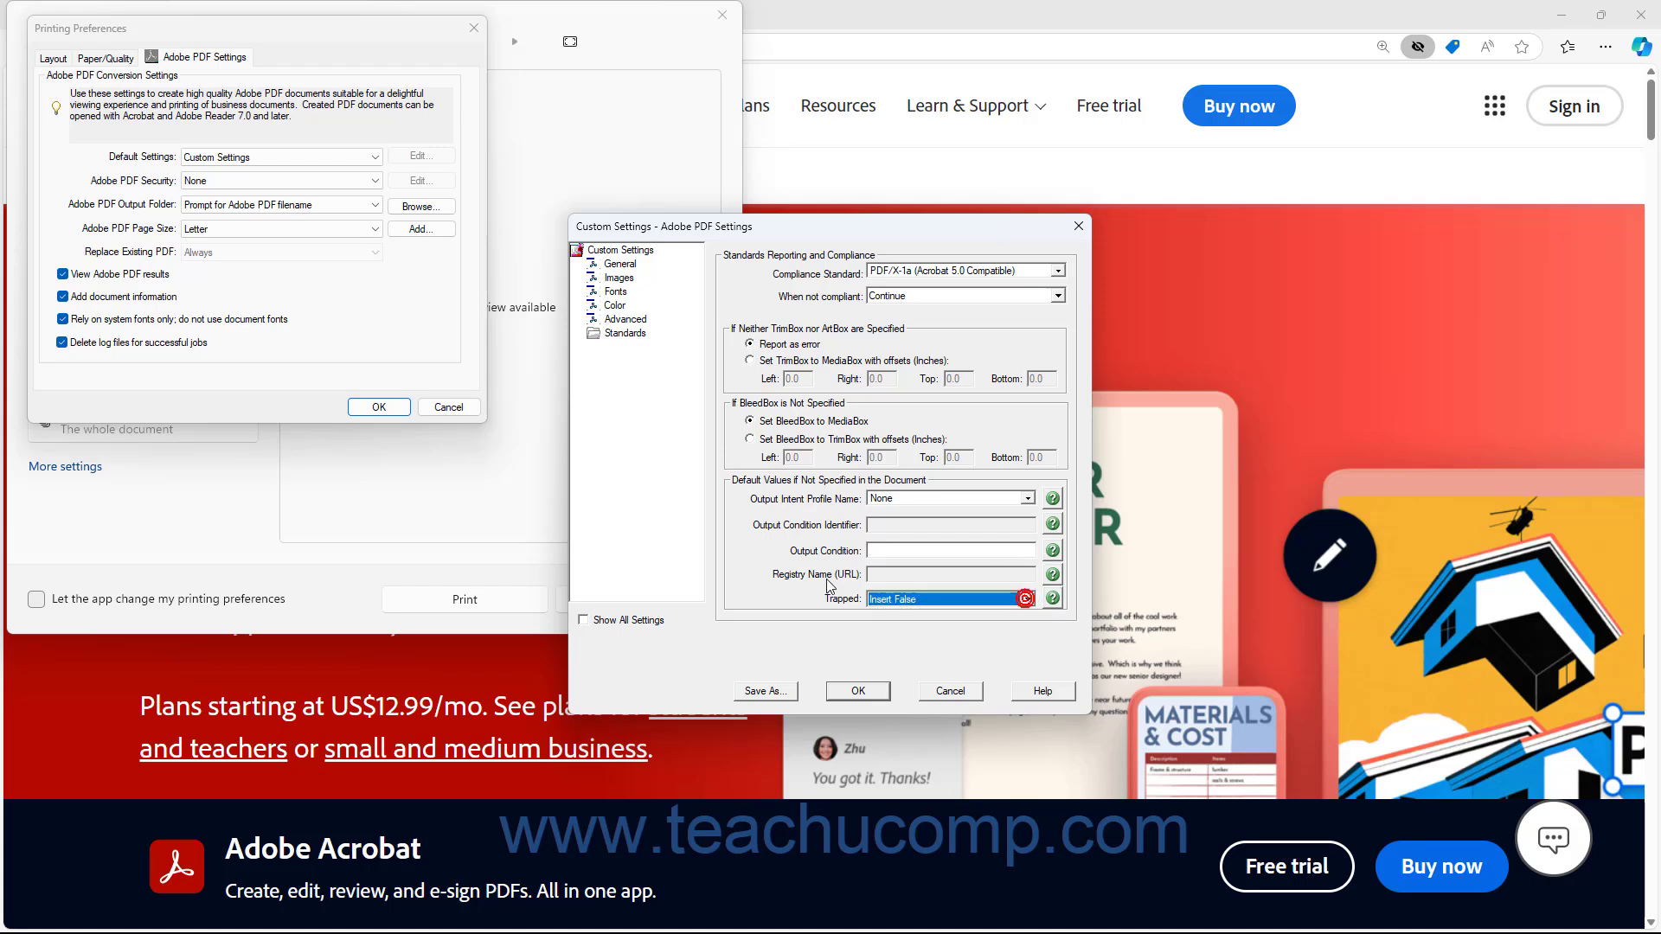